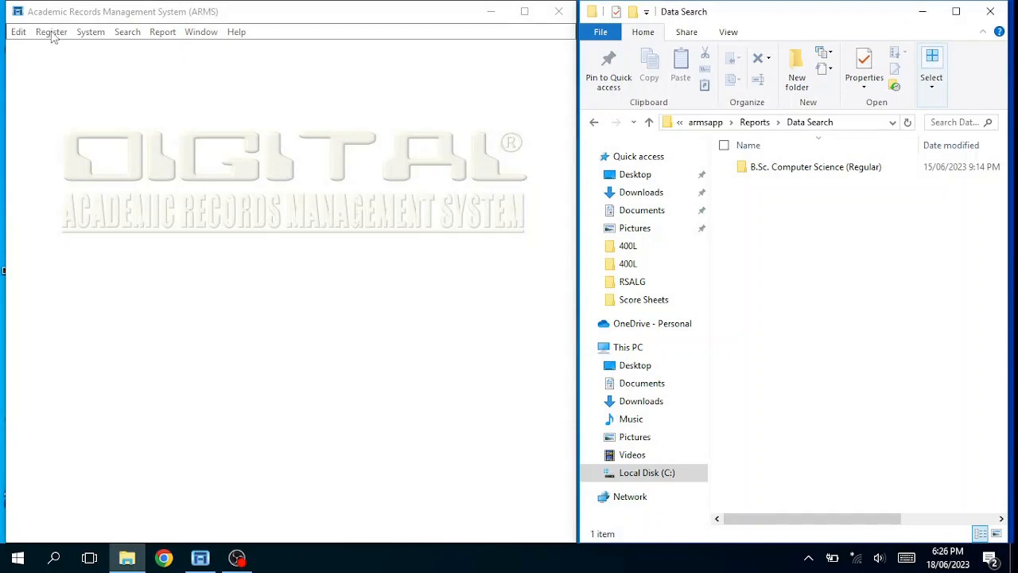
- Switch to the Academic Records Management System, open its Data Search window and move it to uncover more of the report folder
click(863, 122)
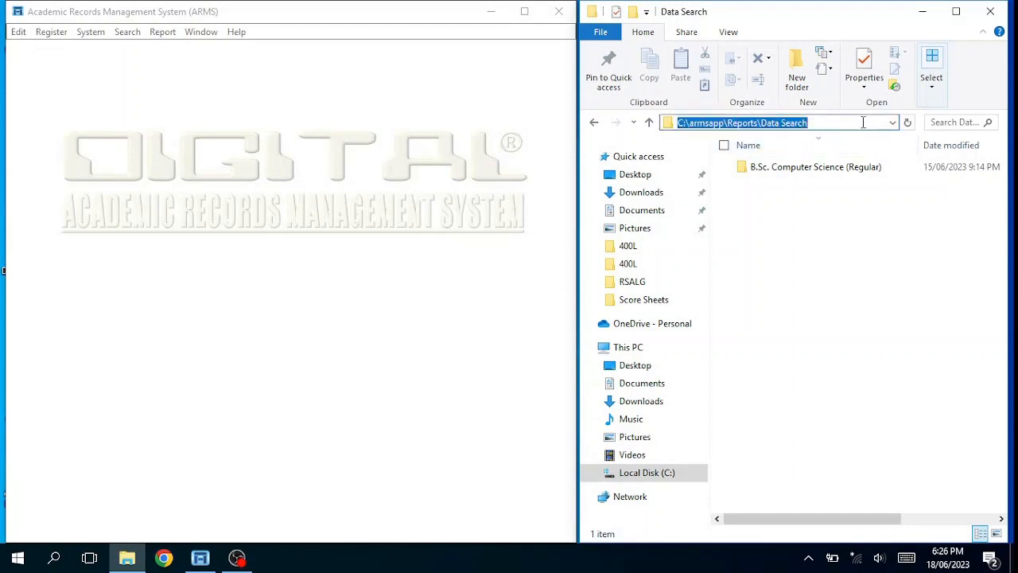
click(178, 177)
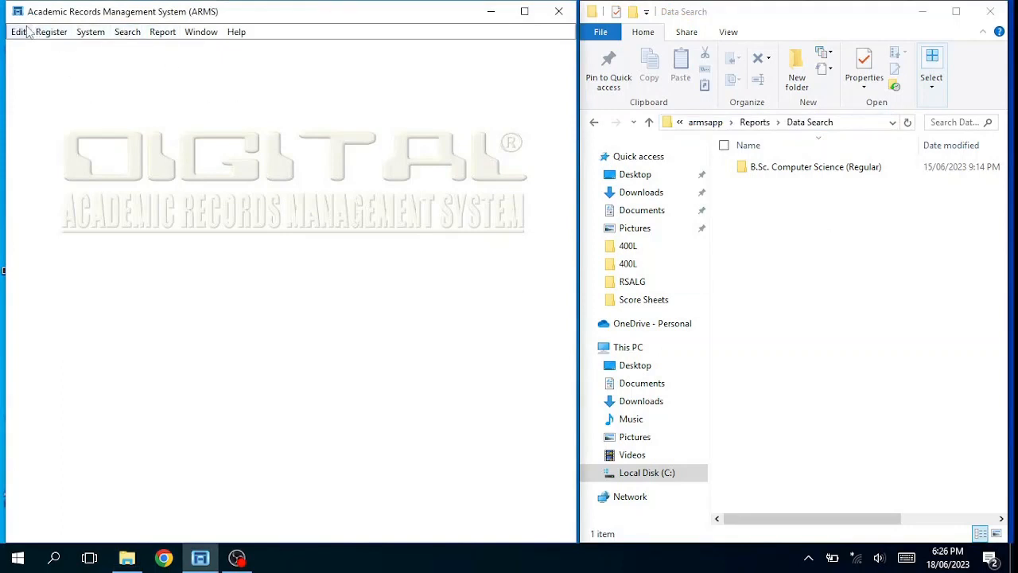
click(129, 33)
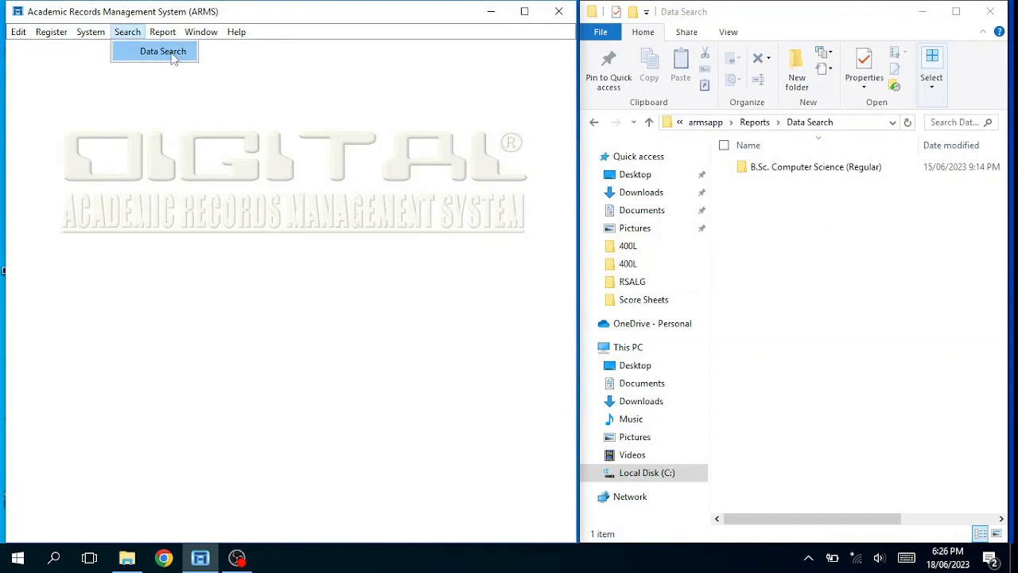
click(174, 59)
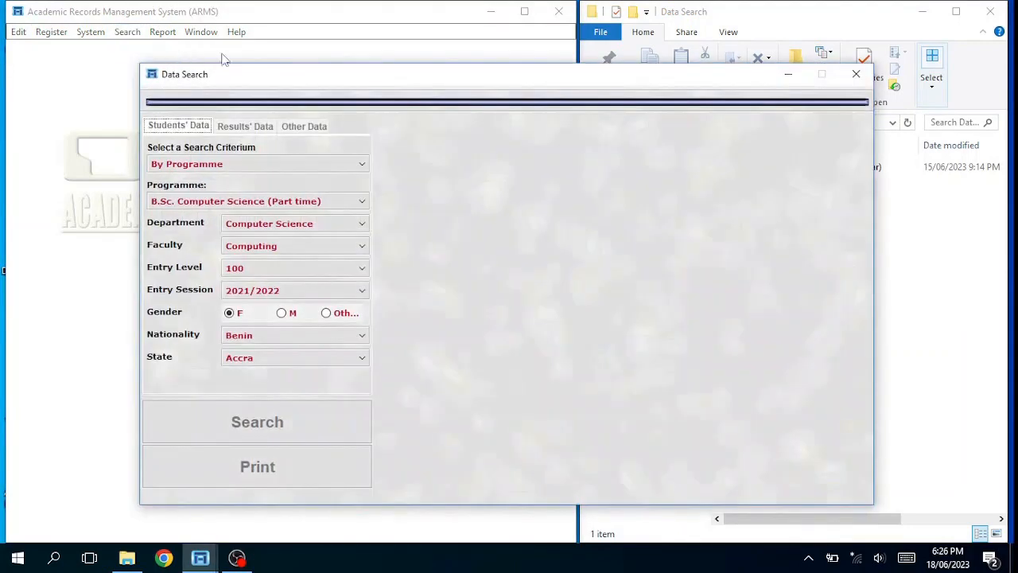
drag(346, 80, 221, 69)
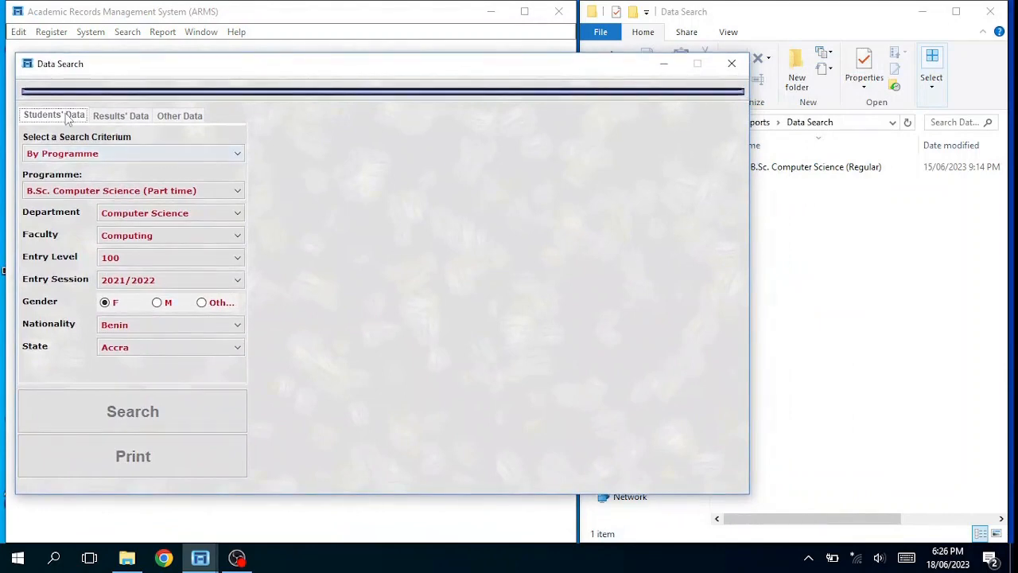
- Look at the Results' Data section, then examine the full list of search criteria available for Students' Data
click(128, 124)
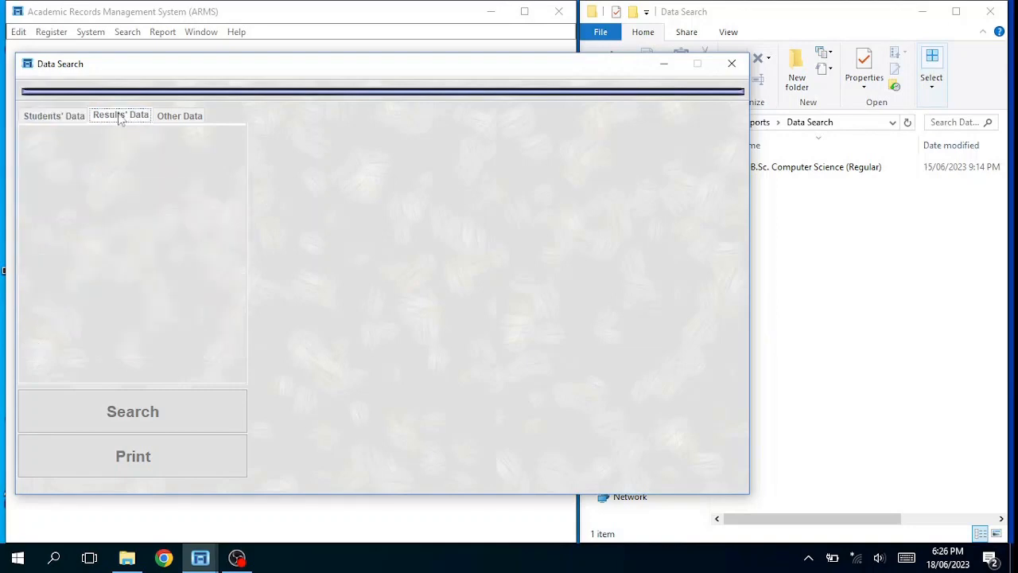
click(57, 118)
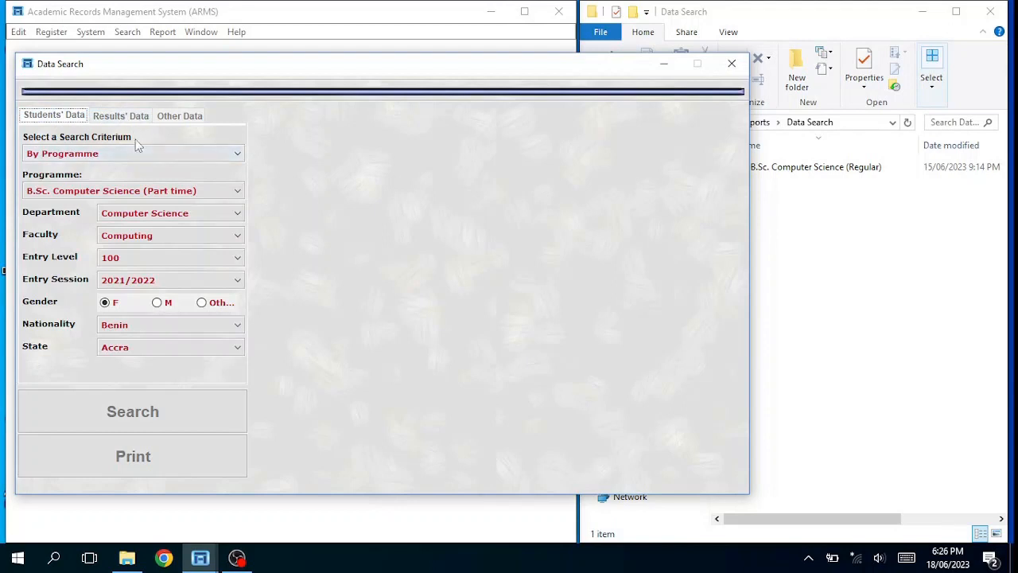
click(238, 155)
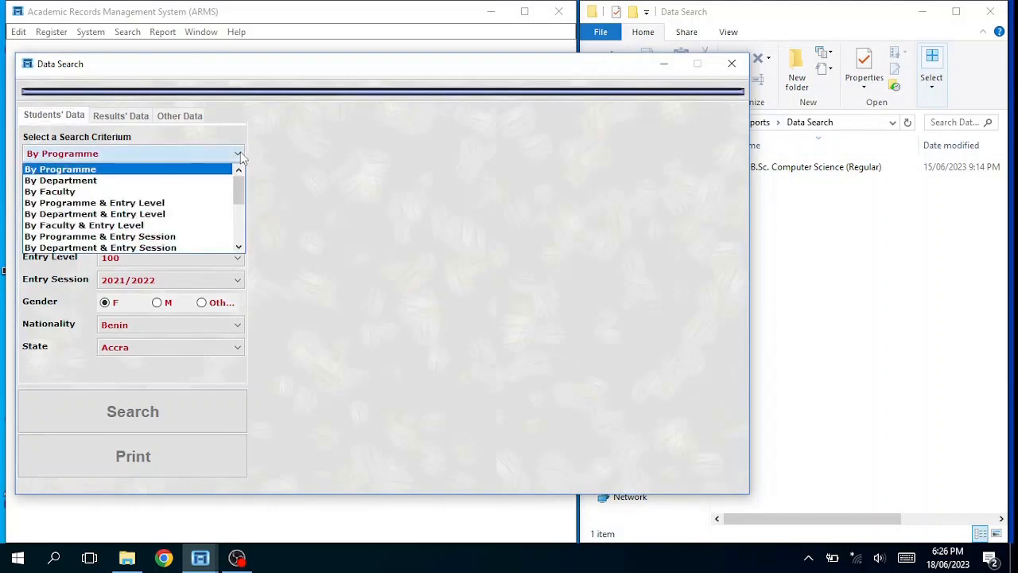
click(239, 154)
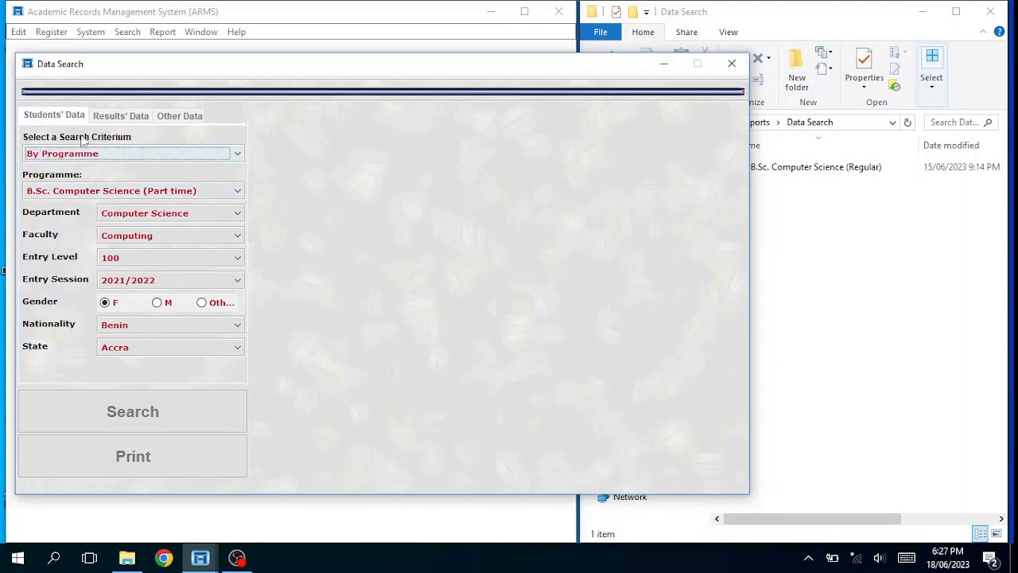
click(239, 155)
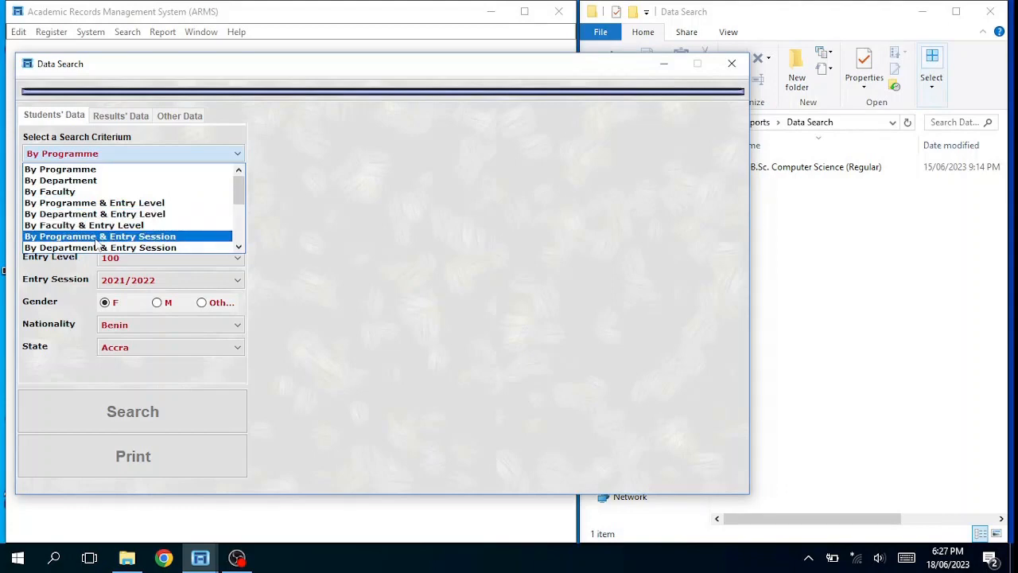
scroll(95, 242, down, 1)
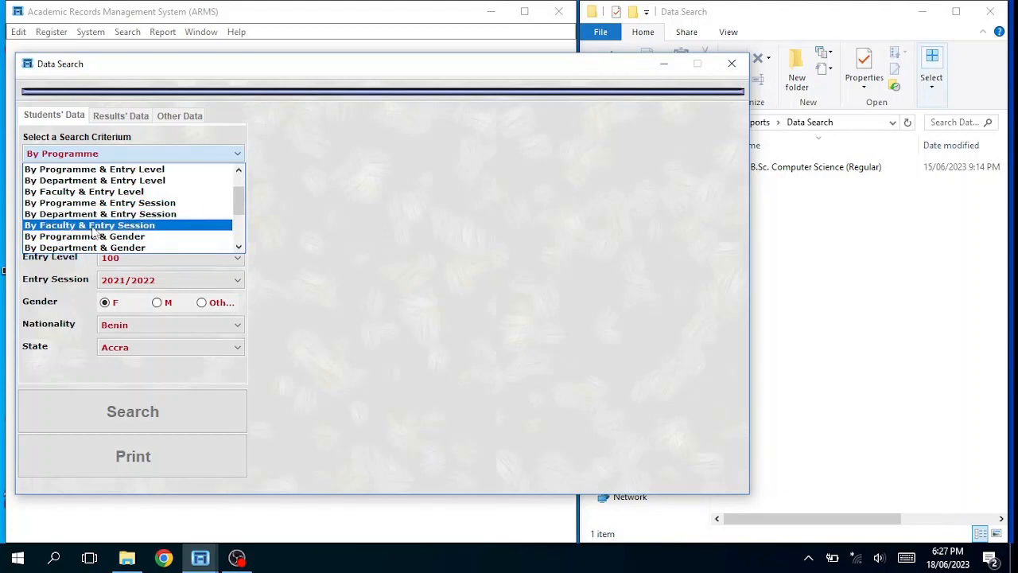
scroll(94, 231, down, 1)
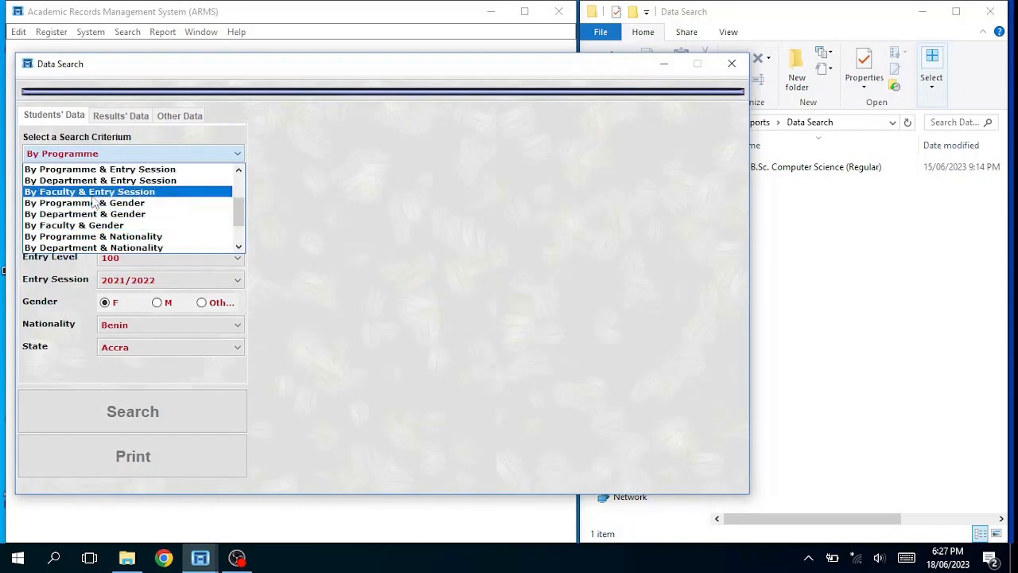
scroll(94, 205, down, 1)
scroll(94, 205, down, 1)
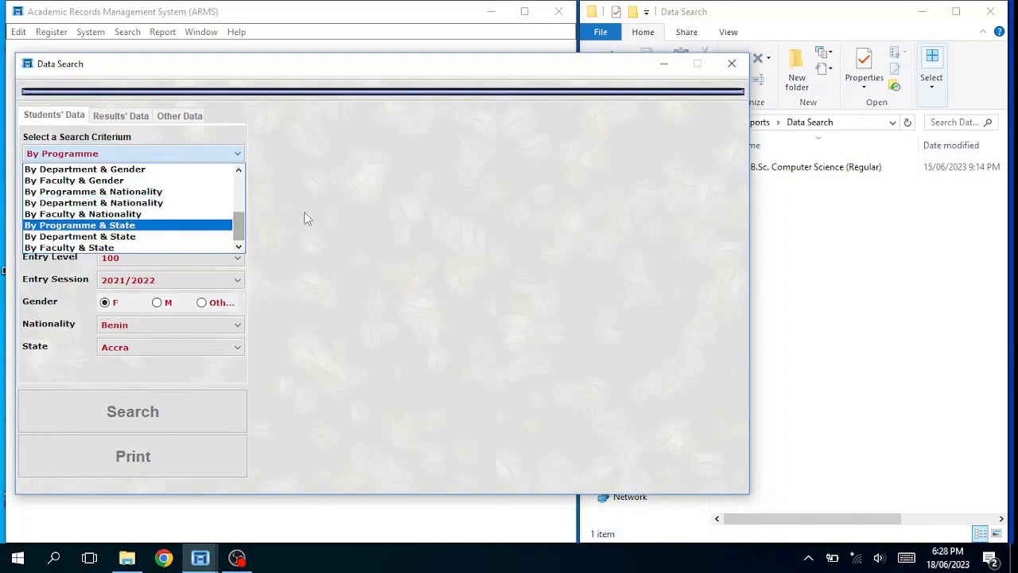
drag(238, 226, 249, 181)
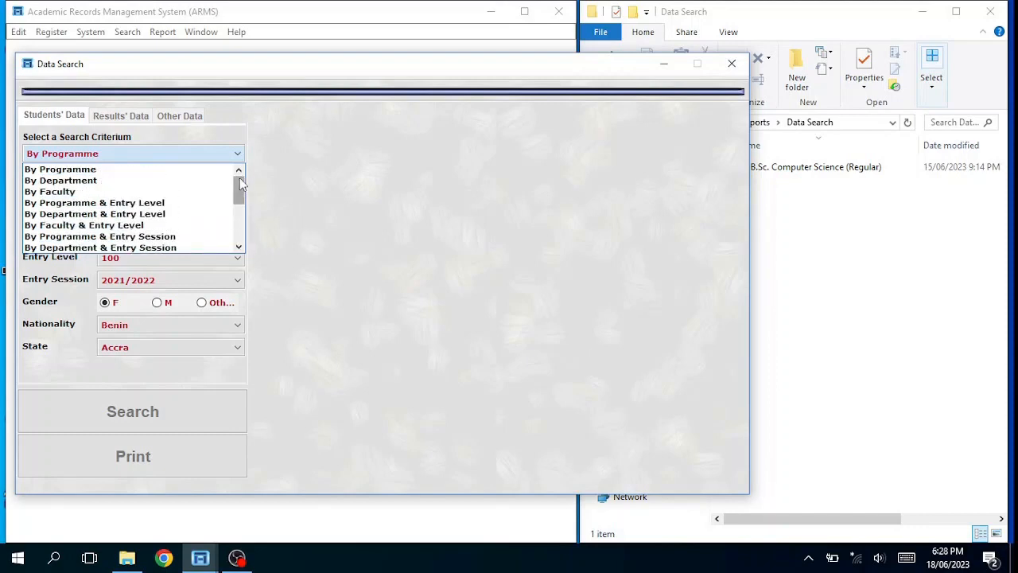
- Search the students' data By Programme for B.Sc. Computer Science (Regular)
click(76, 170)
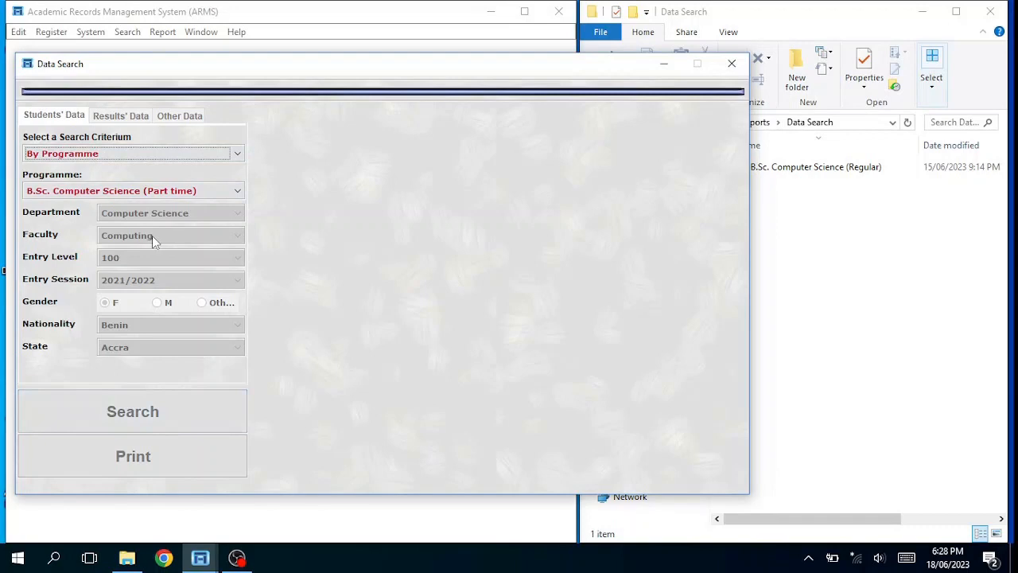
click(241, 193)
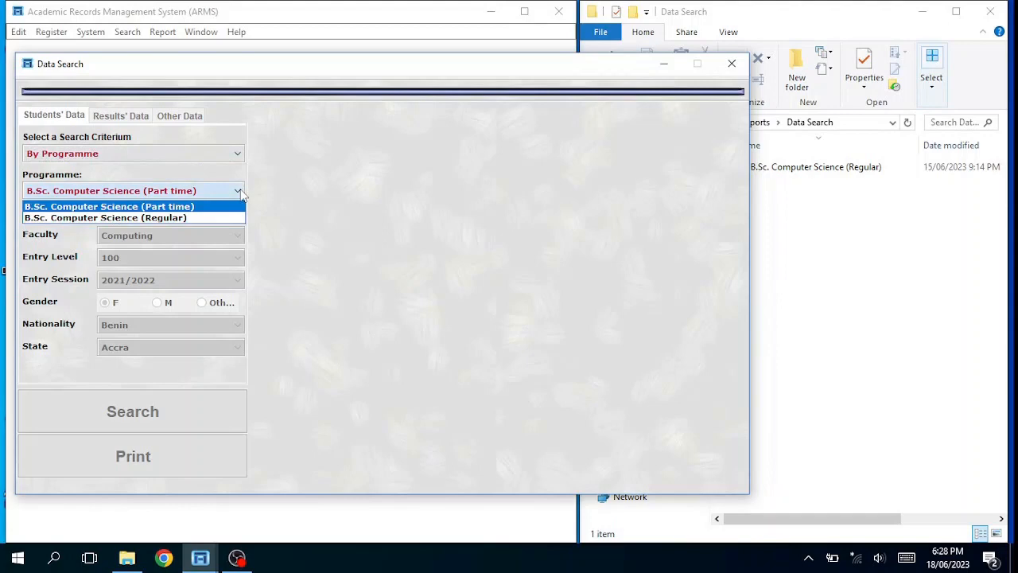
click(198, 218)
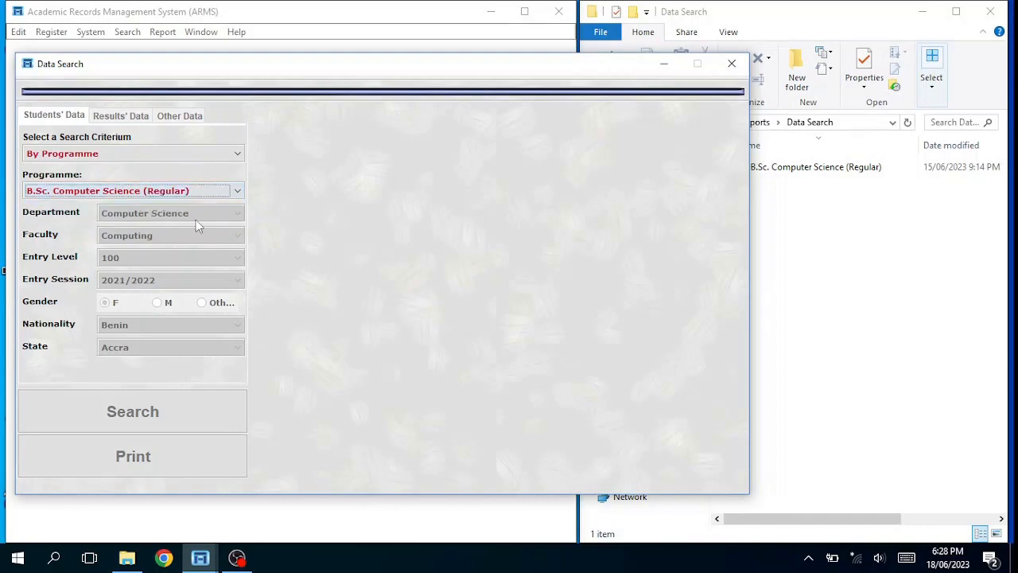
click(157, 423)
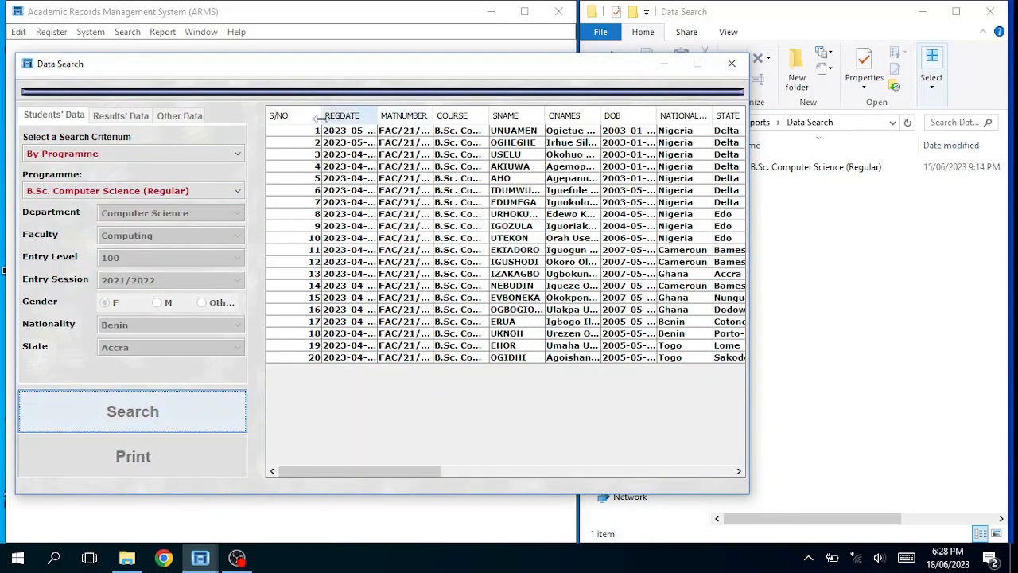
- Narrow the S/NO column and widen the REGDATE, MATNUMBER, COURSE, SNAME and ONAMES columns of the results table to fit their contents
drag(321, 117, 642, 118)
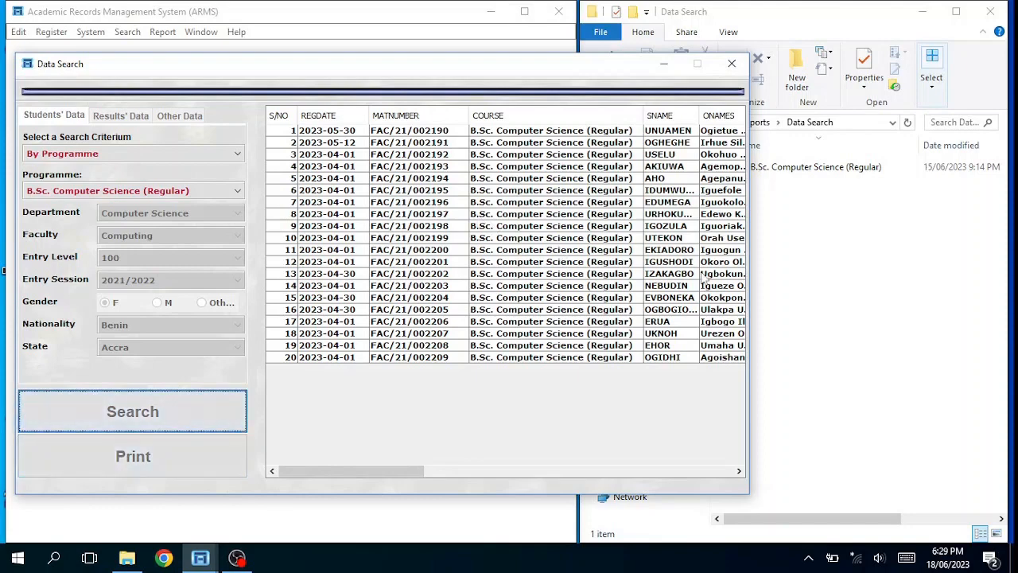
mouse_move(407, 471)
mouse_down()
mouse_move(458, 471)
mouse_move(390, 469)
mouse_up()
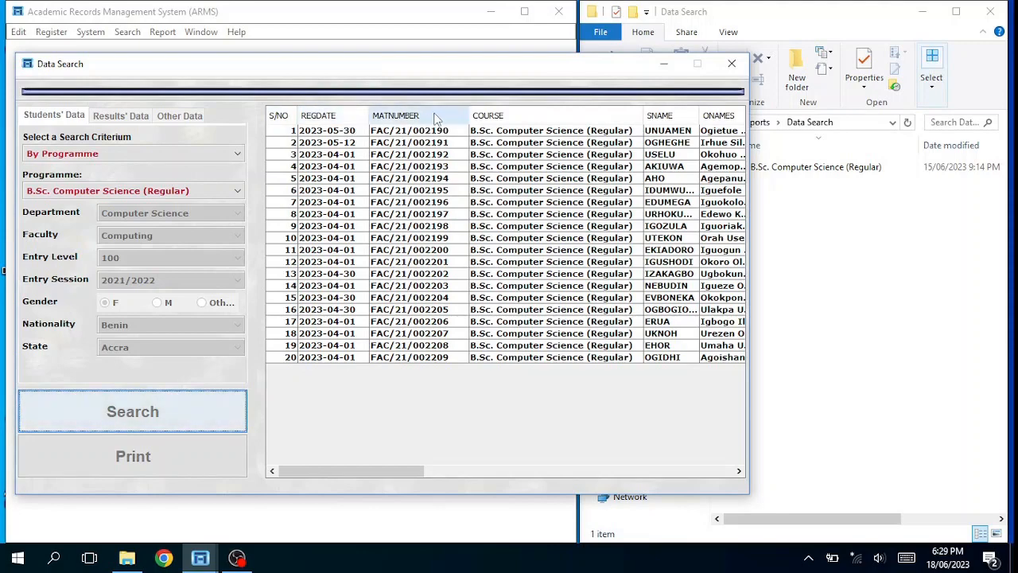
drag(407, 469, 455, 486)
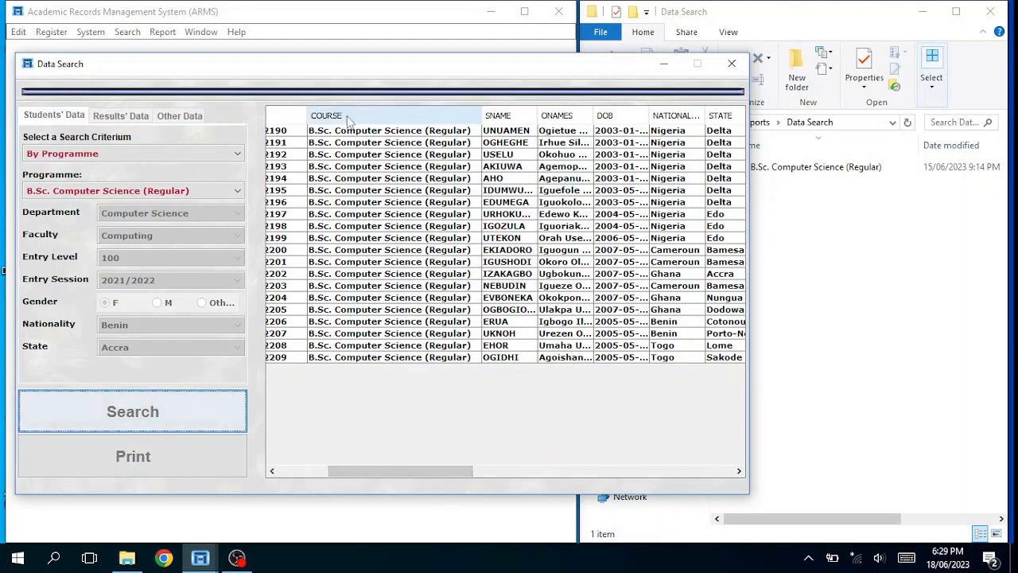
drag(538, 115, 694, 116)
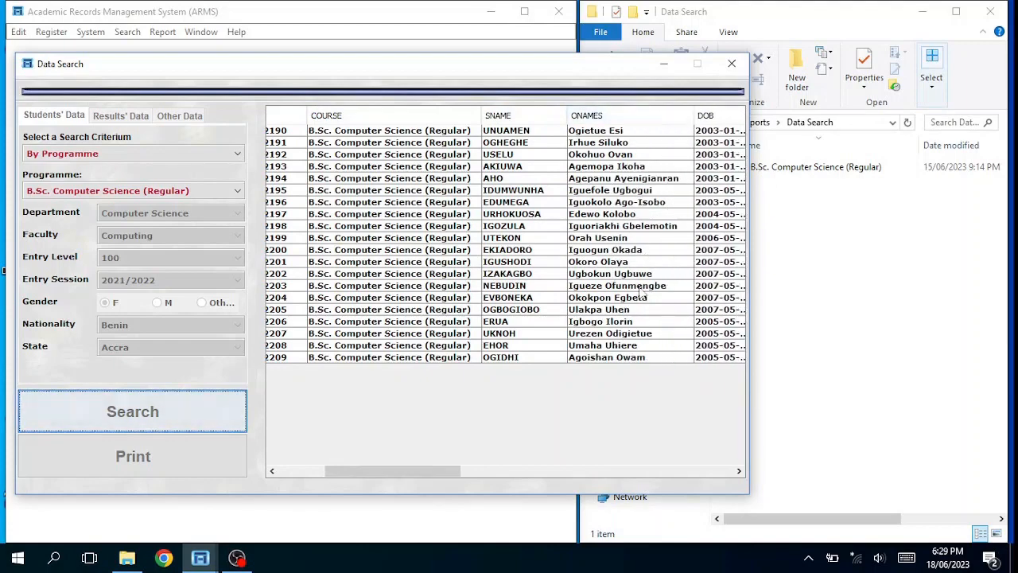
- Widen the results columns from DOB through LGA, plus TEL and EMAIL, to show their full contents
drag(448, 469, 535, 488)
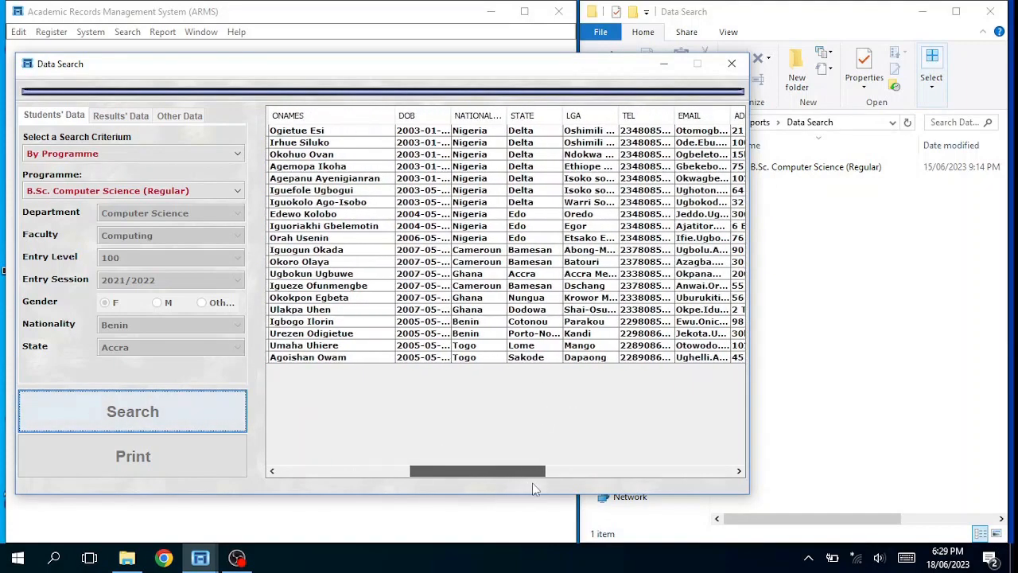
drag(452, 116, 714, 121)
drag(497, 474, 585, 475)
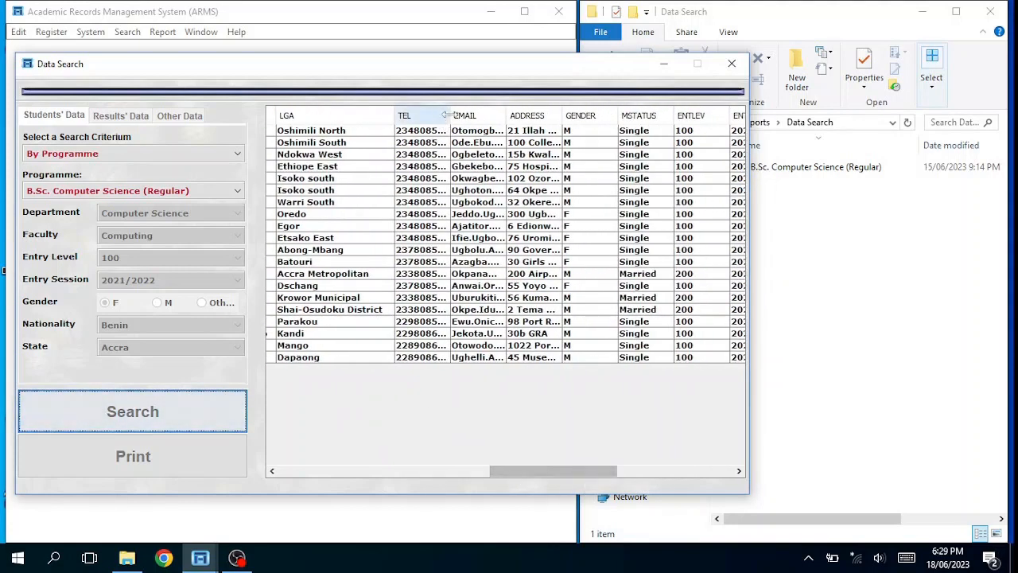
drag(447, 116, 486, 113)
drag(549, 116, 690, 115)
- Widen the ADDRESS, ENTSESS, SPONSORNAM and SPONSORTEL columns and narrow ENTLEV in the results table
drag(523, 470, 595, 470)
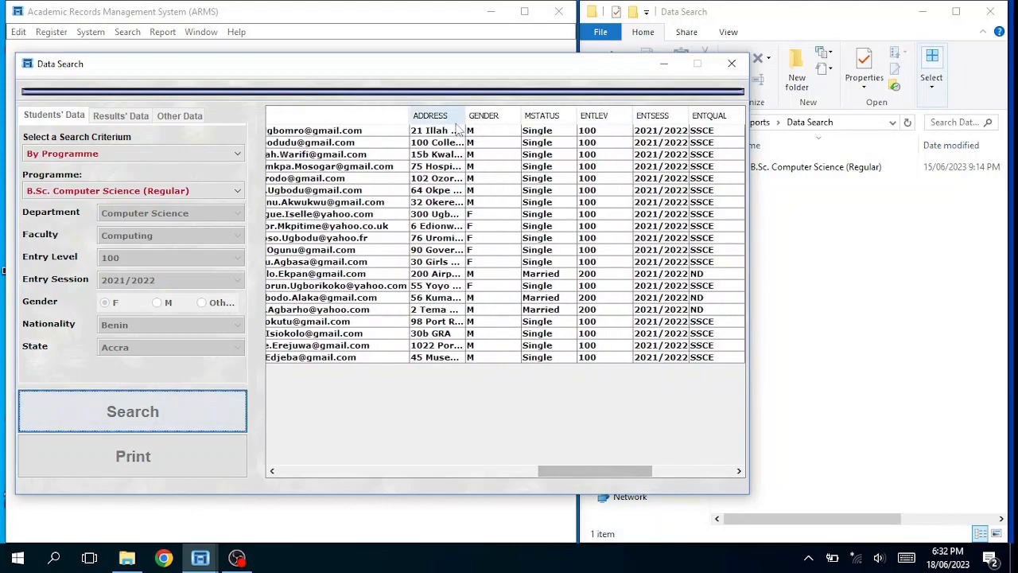
drag(466, 116, 601, 116)
drag(603, 473, 636, 475)
drag(559, 117, 688, 117)
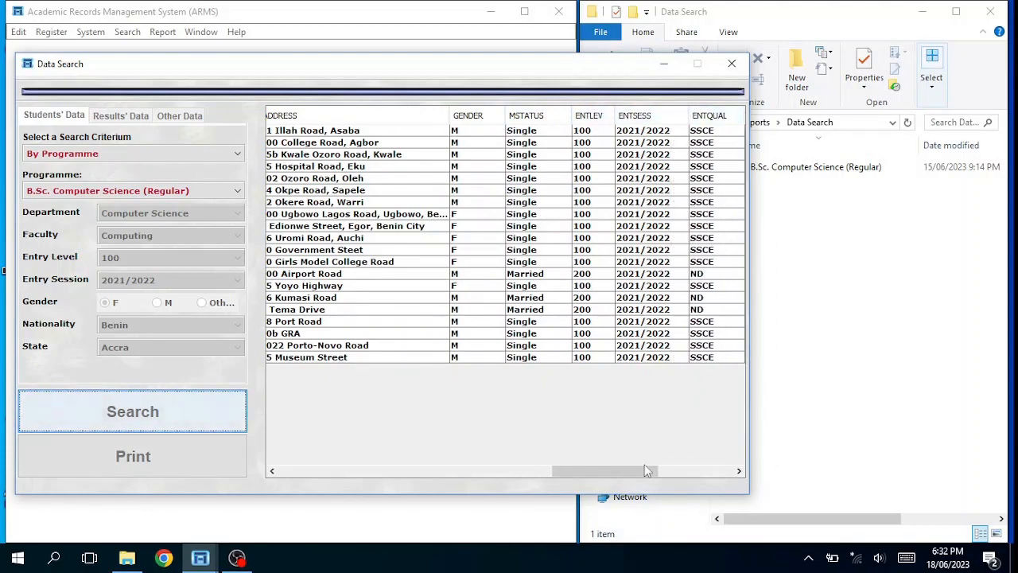
drag(637, 471, 667, 471)
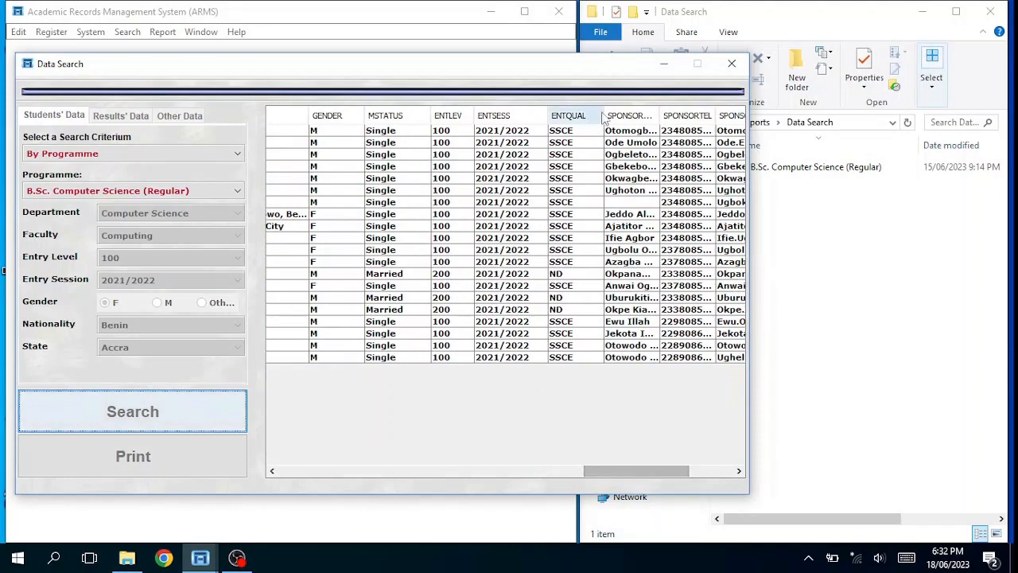
drag(660, 112, 726, 113)
drag(579, 465, 617, 466)
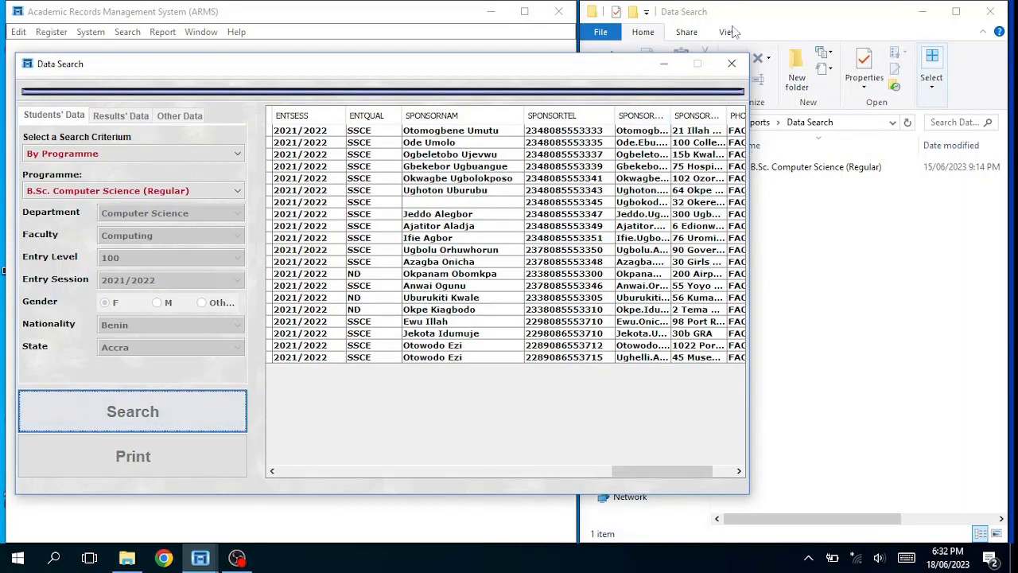
- Check the report folder's path, C:\armsapp\Reports\Data Search, in File Explorer
click(903, 111)
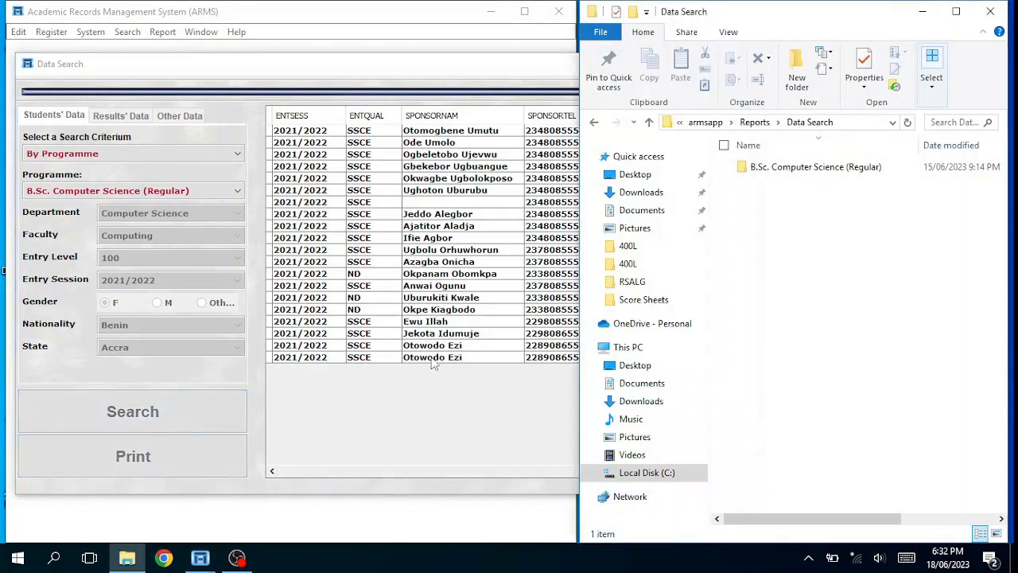
click(869, 123)
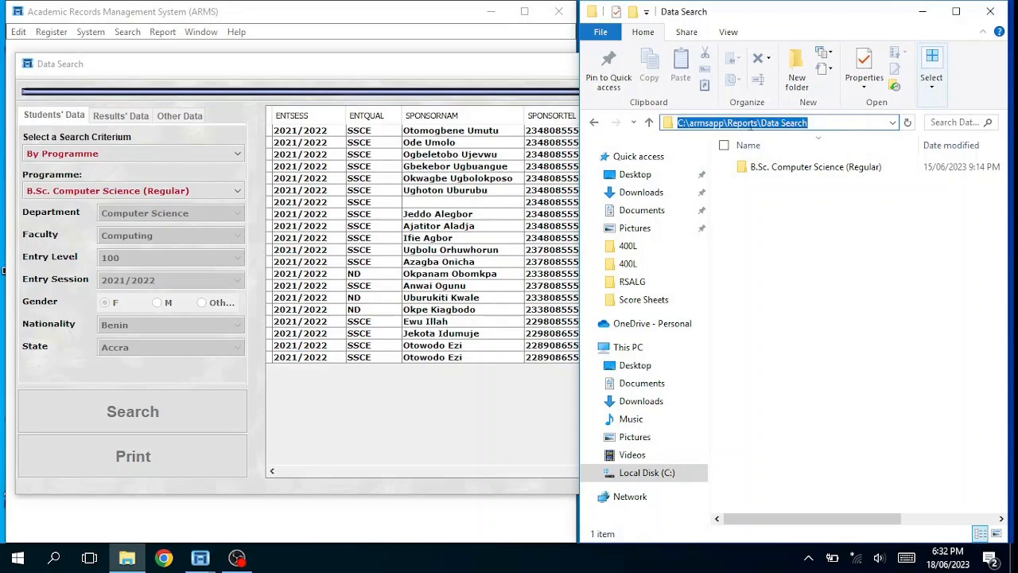
double_click(751, 123)
drag(759, 124, 772, 124)
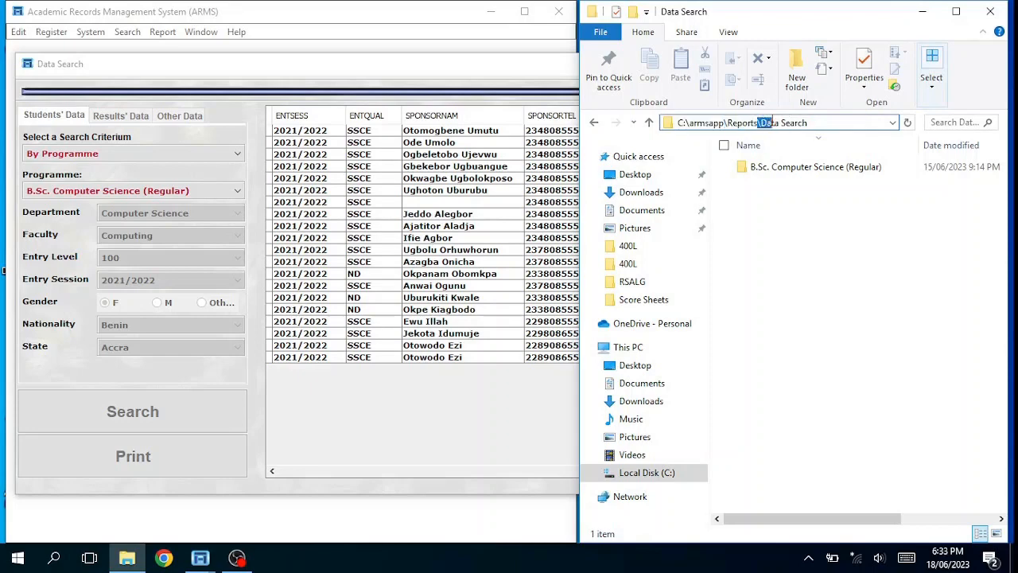
double_click(814, 123)
click(781, 124)
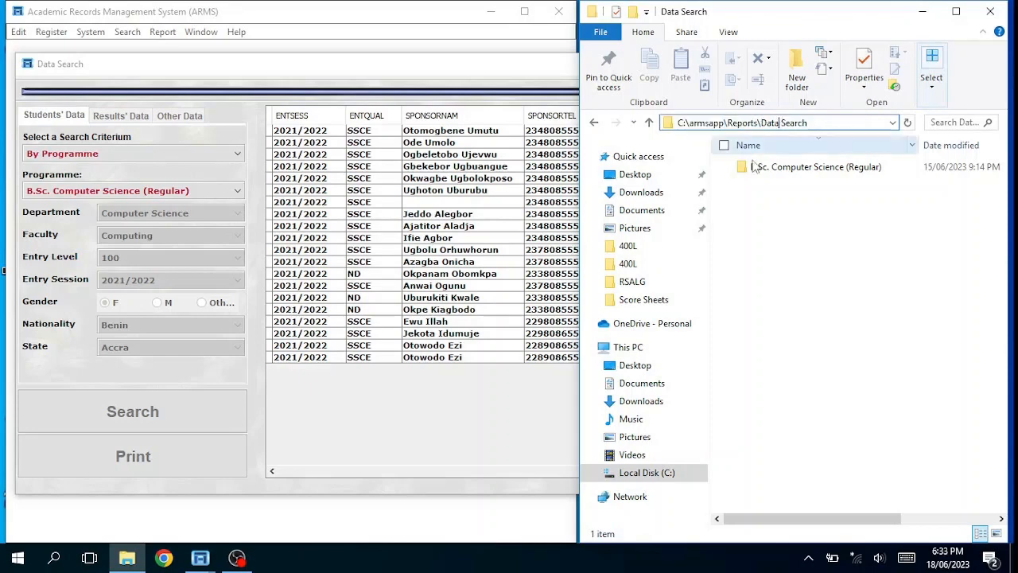
- Print the search results to a file named BSC Comp Reg and return to the Data Search folder in File Explorer
click(201, 560)
click(180, 454)
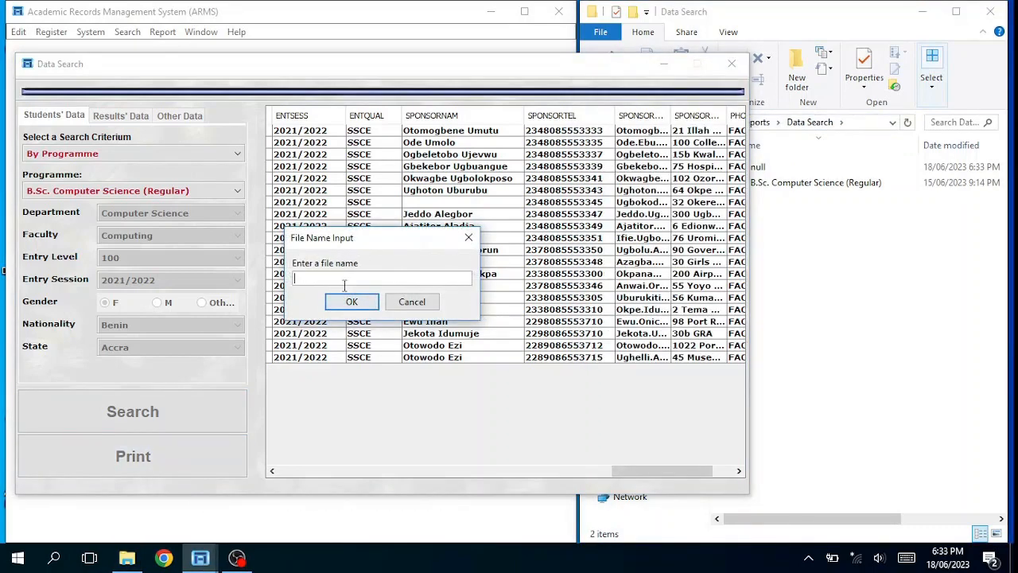
text(BSC Comp Reg)
click(366, 304)
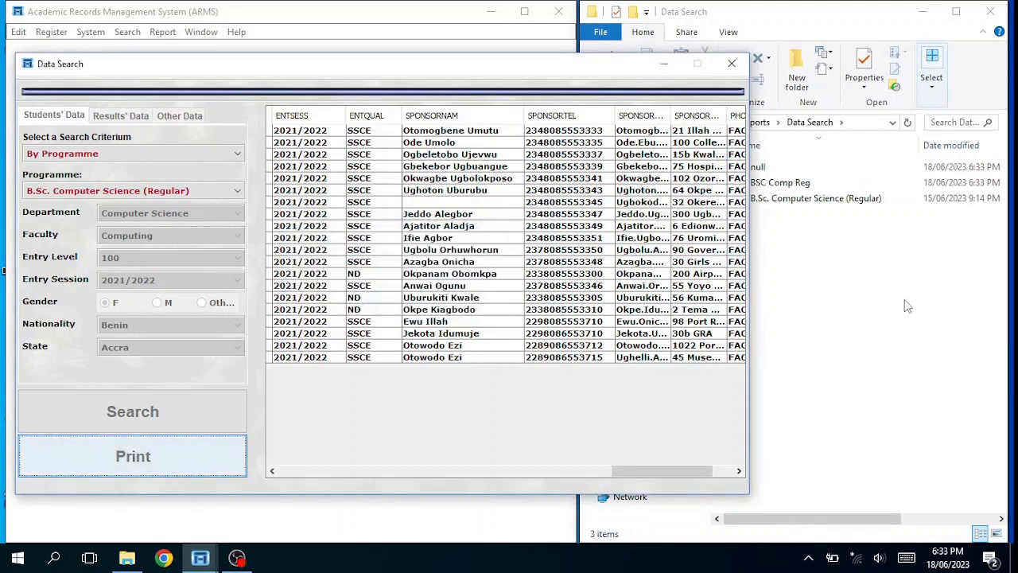
click(879, 302)
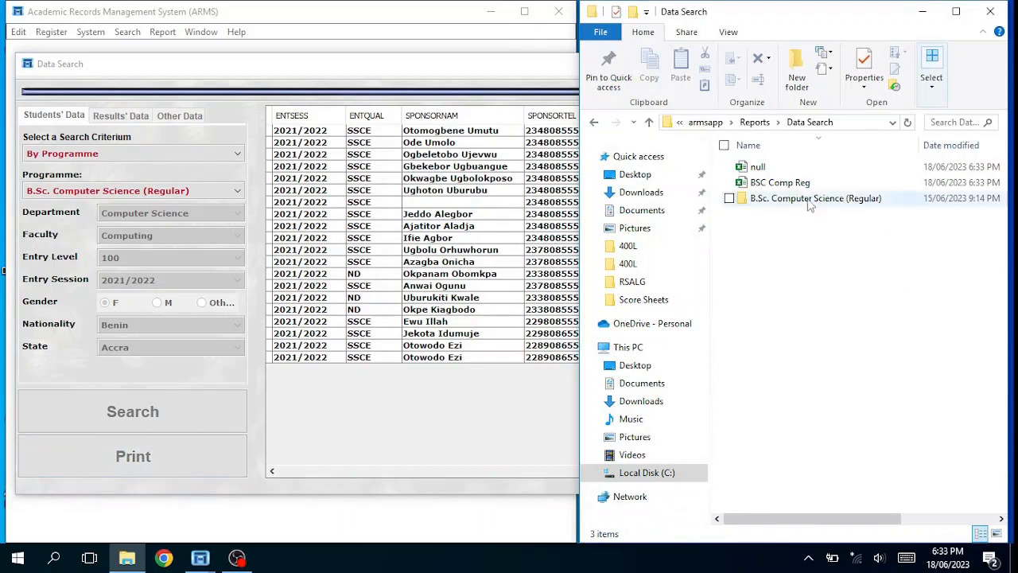
- Open the BSC Comp Reg workbook and review all of its exported student rows and columns
double_click(760, 189)
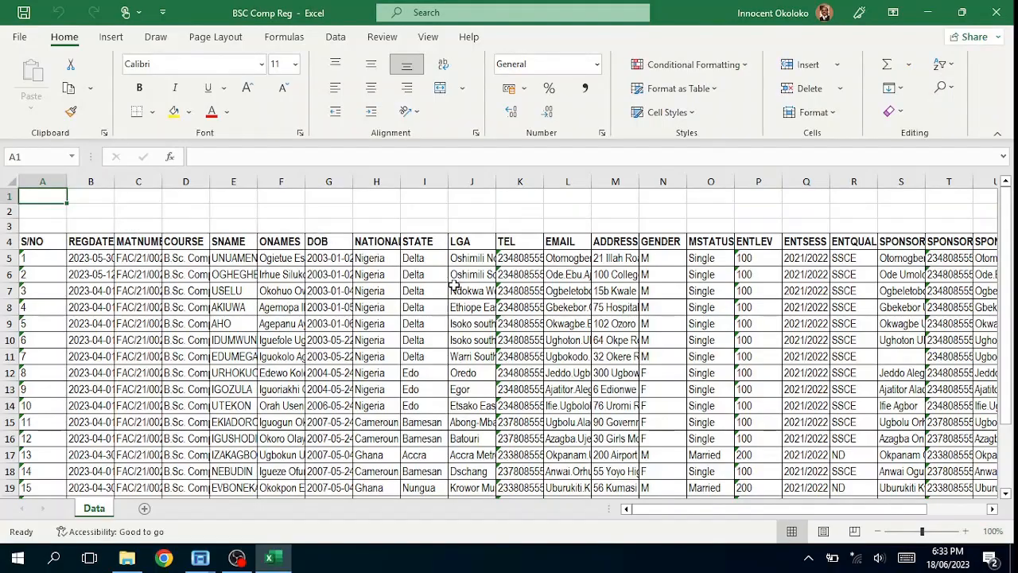
scroll(453, 288, down, 4)
scroll(453, 288, up, 4)
scroll(590, 448, down, 4)
drag(665, 510, 721, 510)
scroll(740, 418, up, 3)
scroll(714, 389, down, 9)
scroll(714, 387, up, 10)
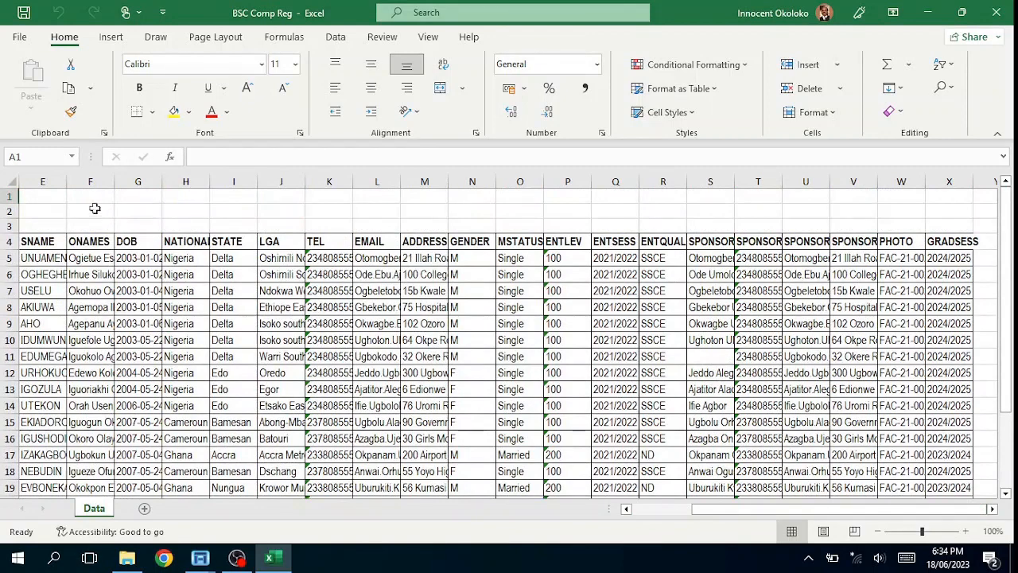
- Widen the SNAME, MATNUMBER and REGDATE columns to show their full contents, and close the workbook with the changes saved
drag(67, 178, 112, 177)
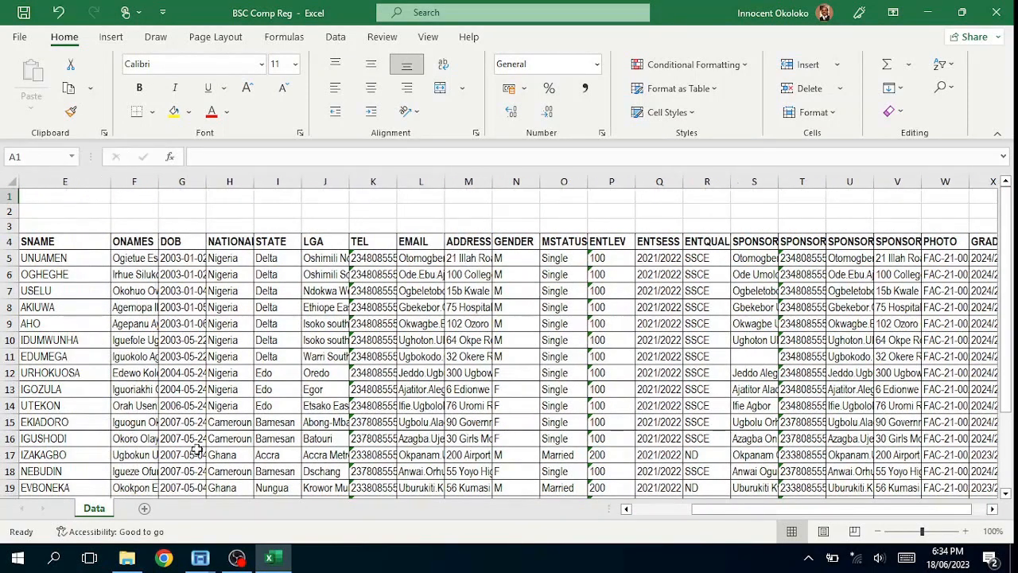
drag(722, 508, 658, 509)
drag(163, 178, 200, 176)
drag(112, 178, 145, 177)
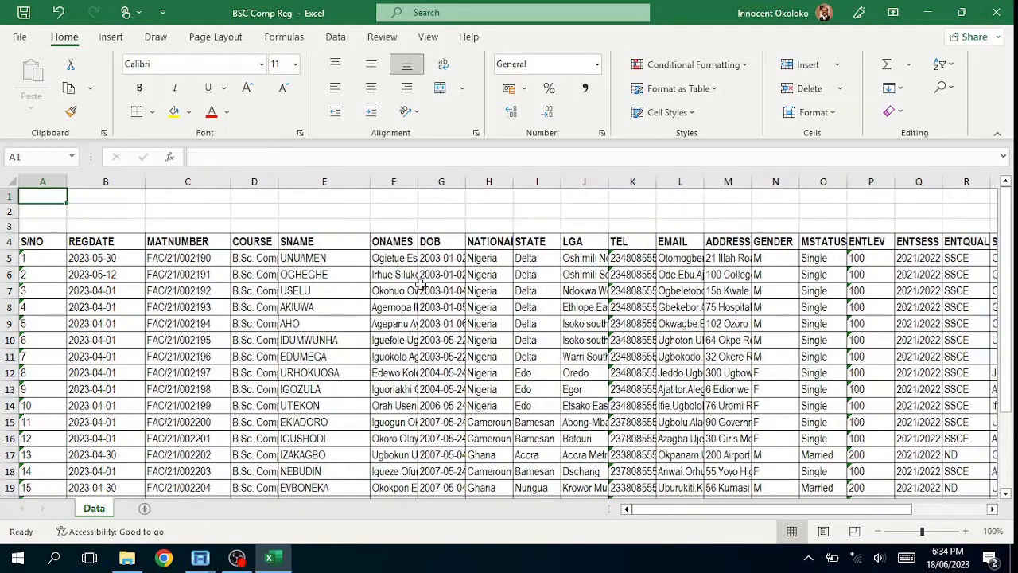
click(1000, 16)
key(Return)
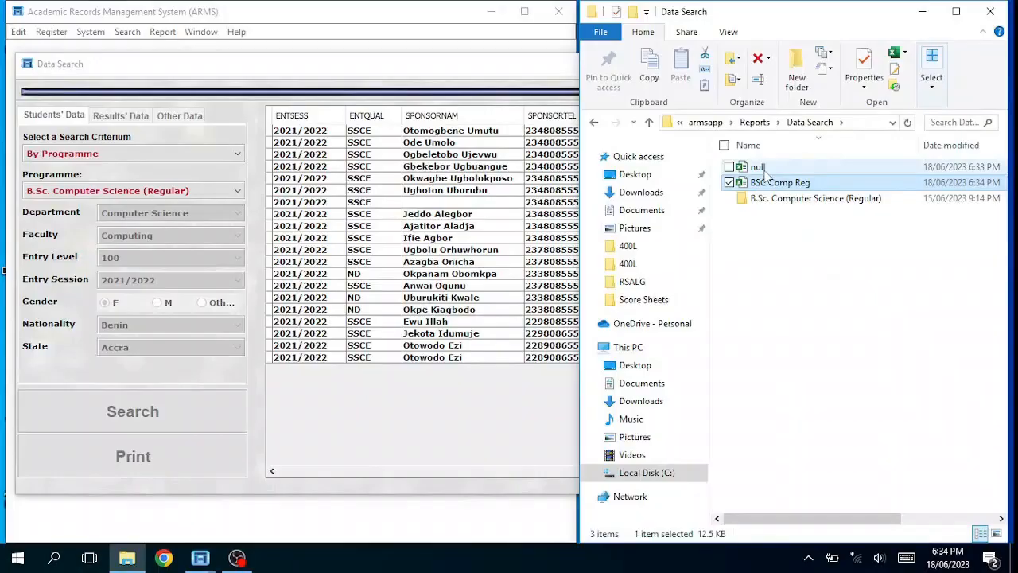
- Review the null workbook and the saved BSC Comp Reg workbook, closing each one after checking it
double_click(760, 167)
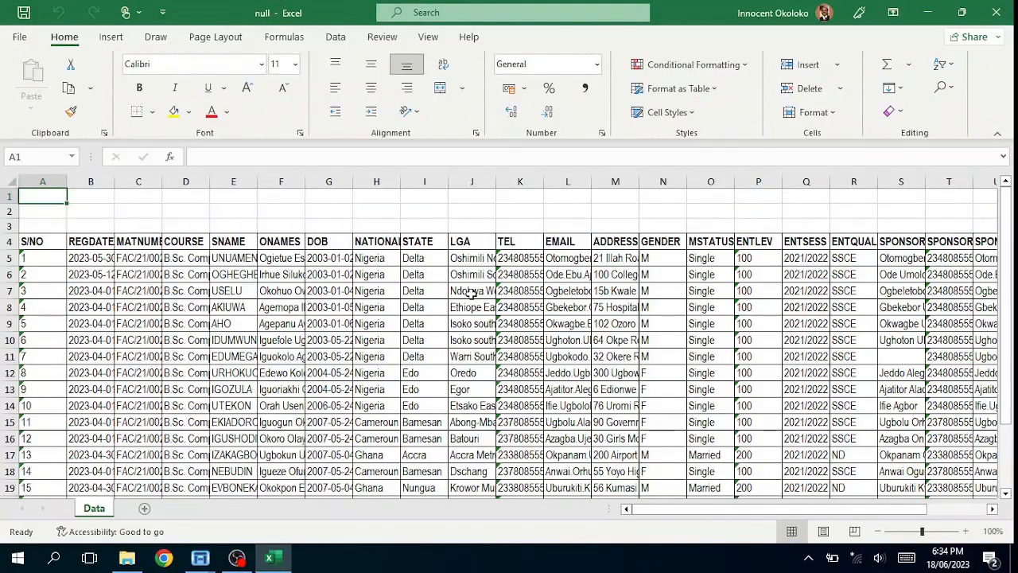
scroll(352, 402, down, 4)
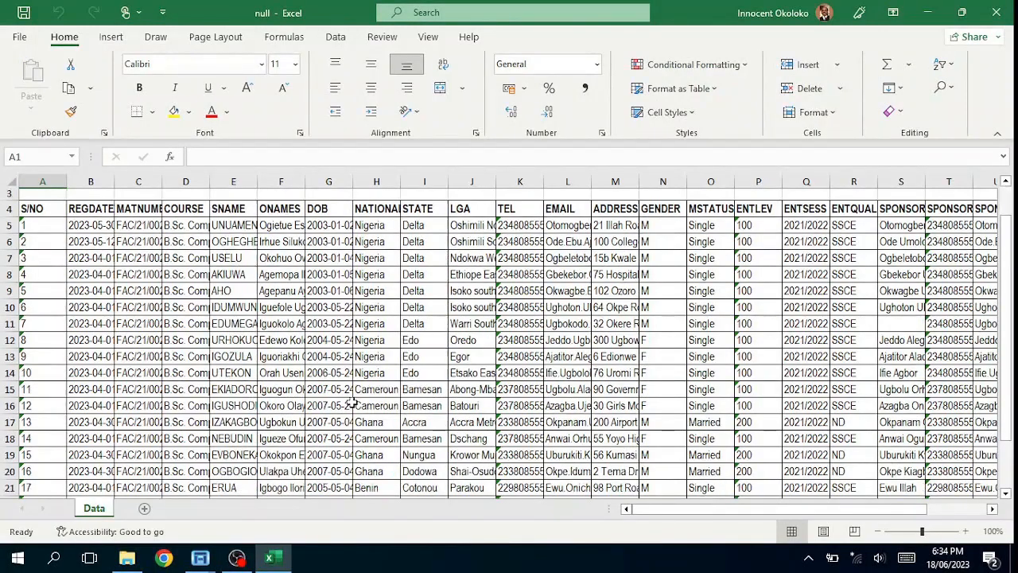
scroll(352, 402, up, 4)
click(996, 12)
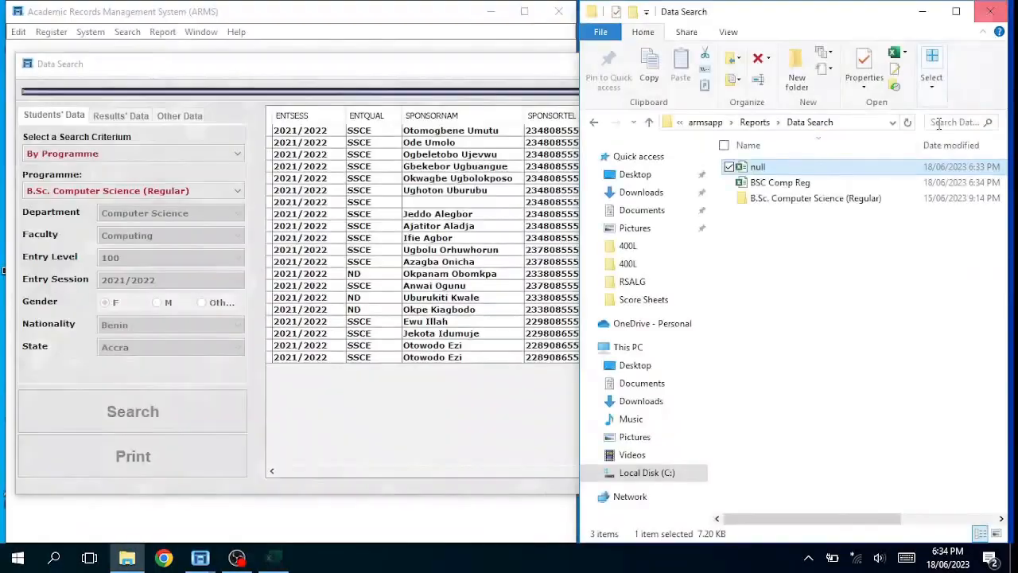
double_click(772, 184)
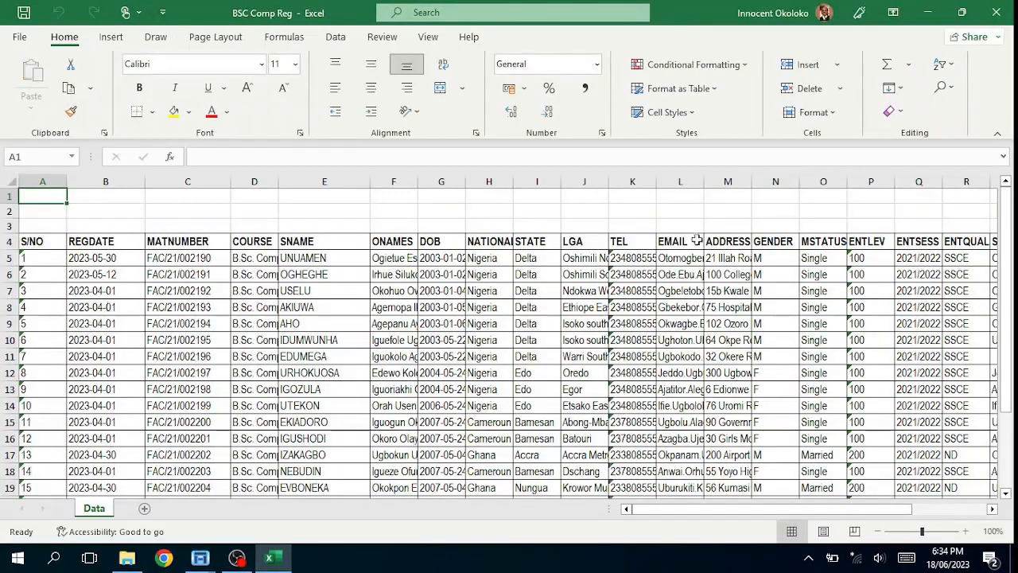
click(994, 9)
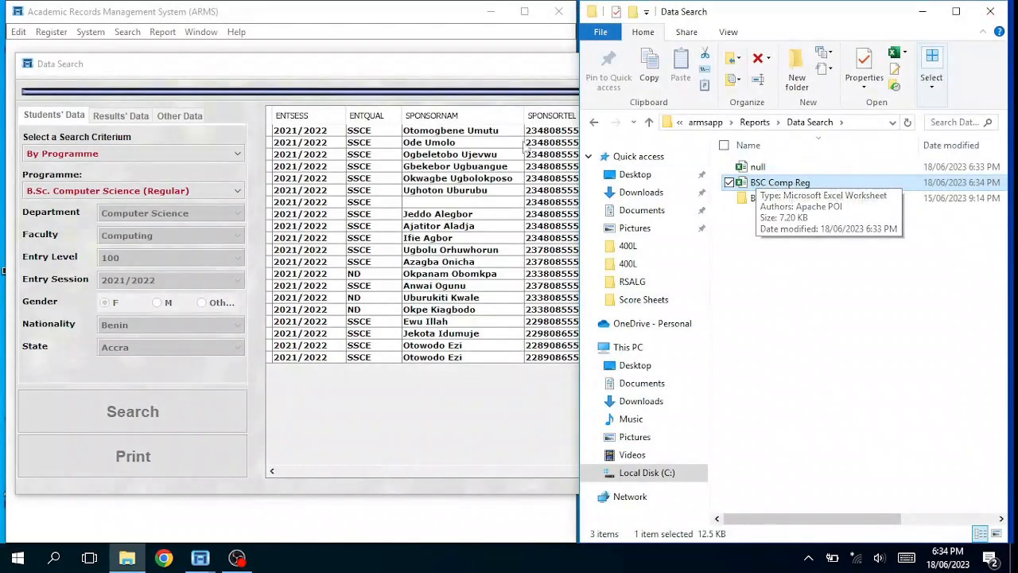
- Return to the ARMS Data Search window and search By Programme & Entry Level for B.Sc. Computer Science (Regular), entry level 100
click(312, 13)
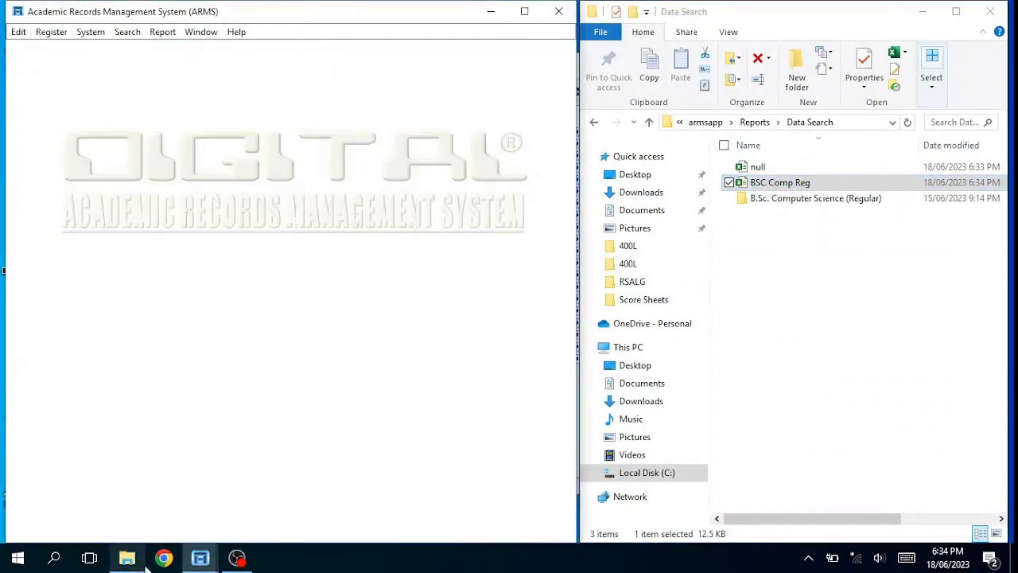
mouse_move(200, 557)
click(253, 474)
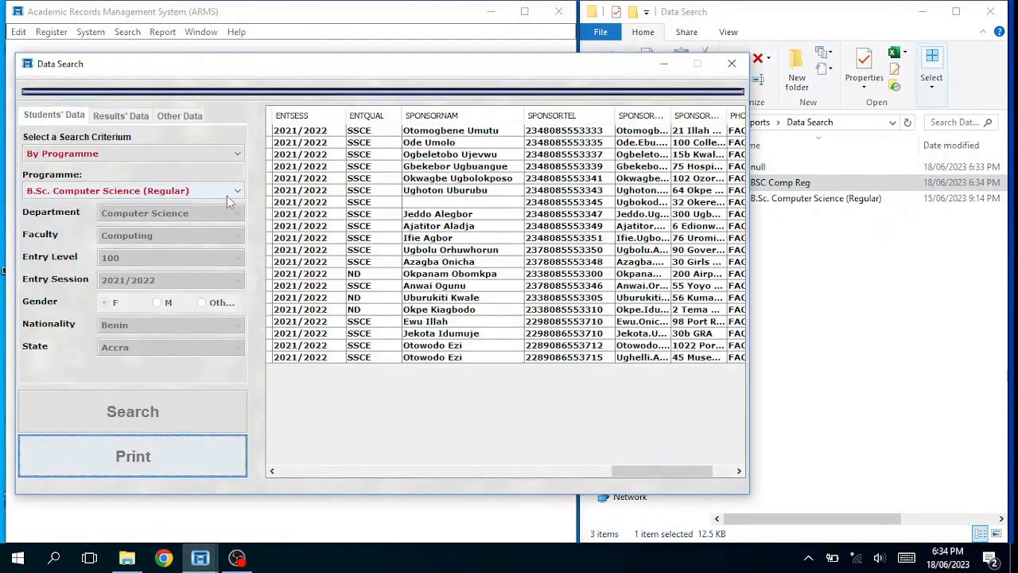
click(243, 157)
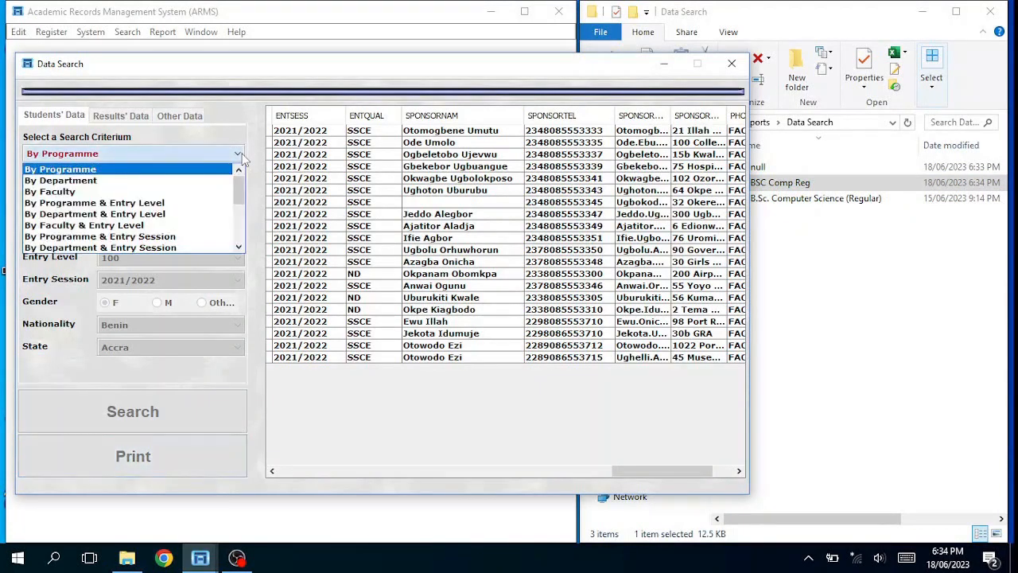
click(192, 204)
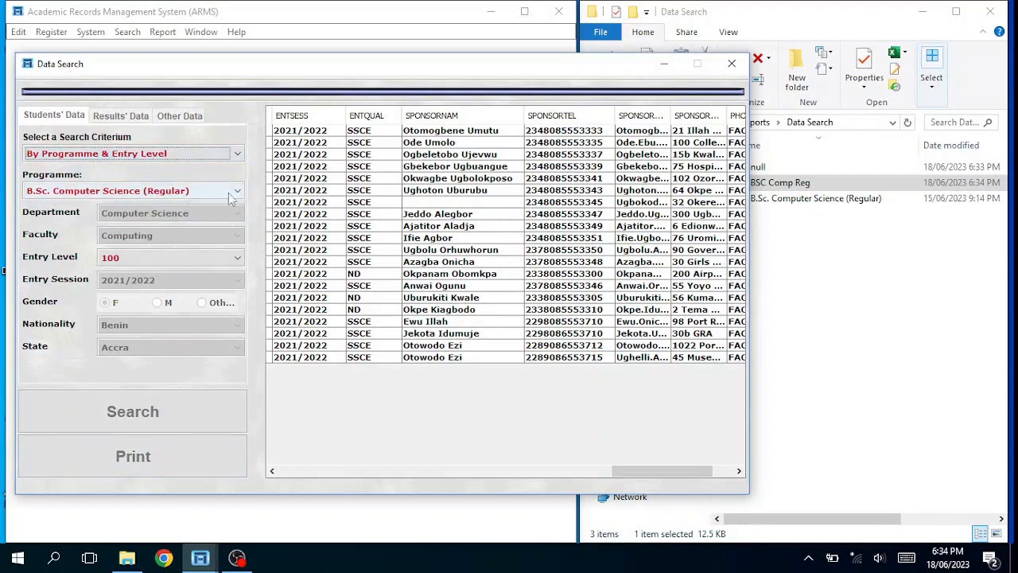
click(236, 195)
click(202, 216)
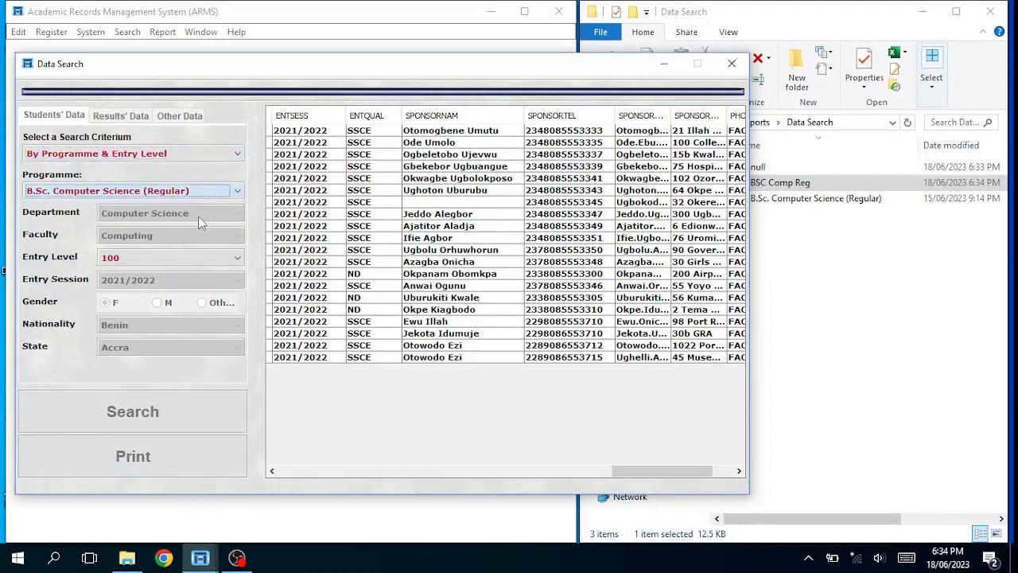
click(238, 258)
click(159, 273)
click(156, 407)
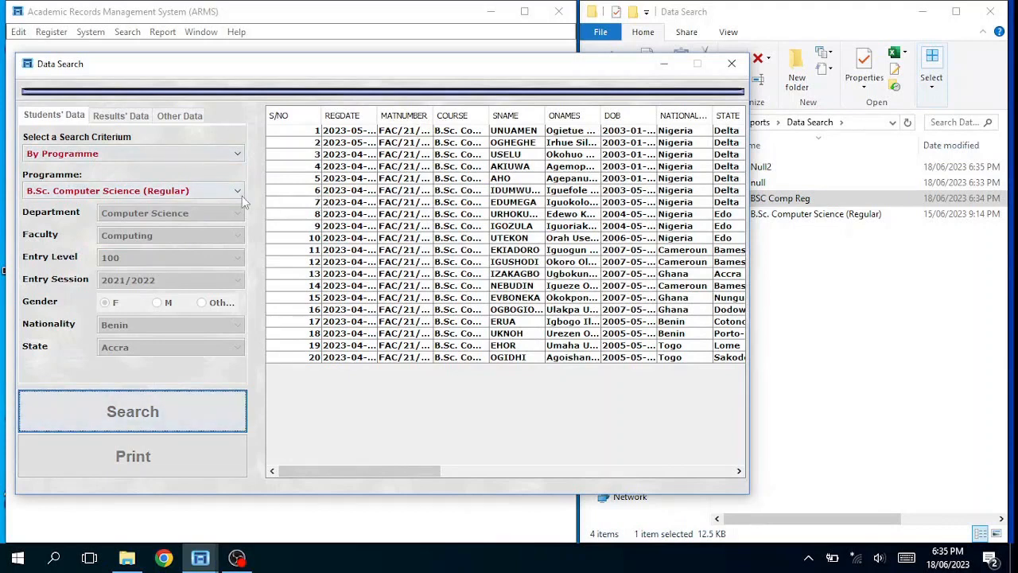
- Search By Programme & Entry Level for B.Sc. Computer Science (Regular) students with entry level 200
click(242, 151)
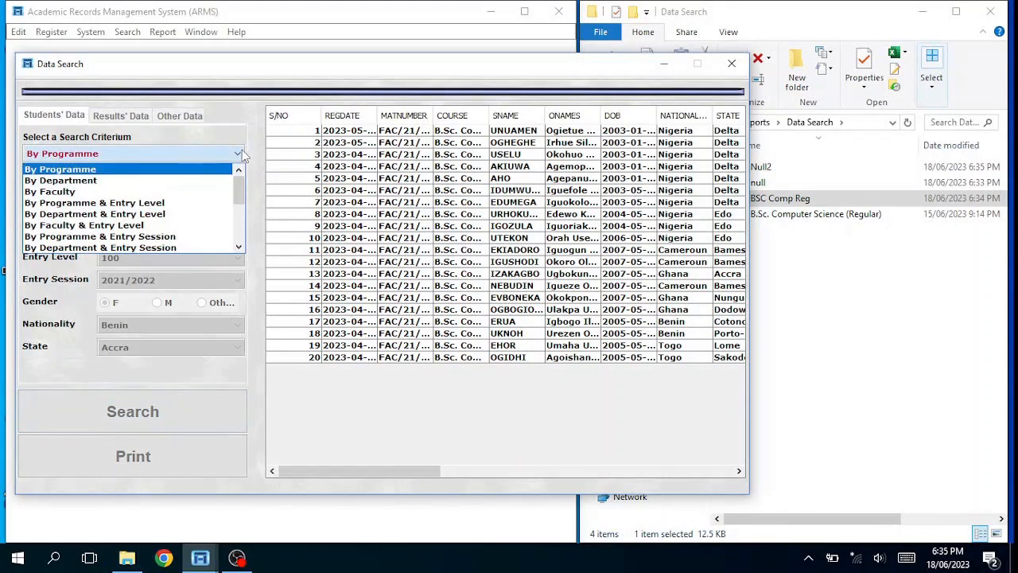
click(188, 205)
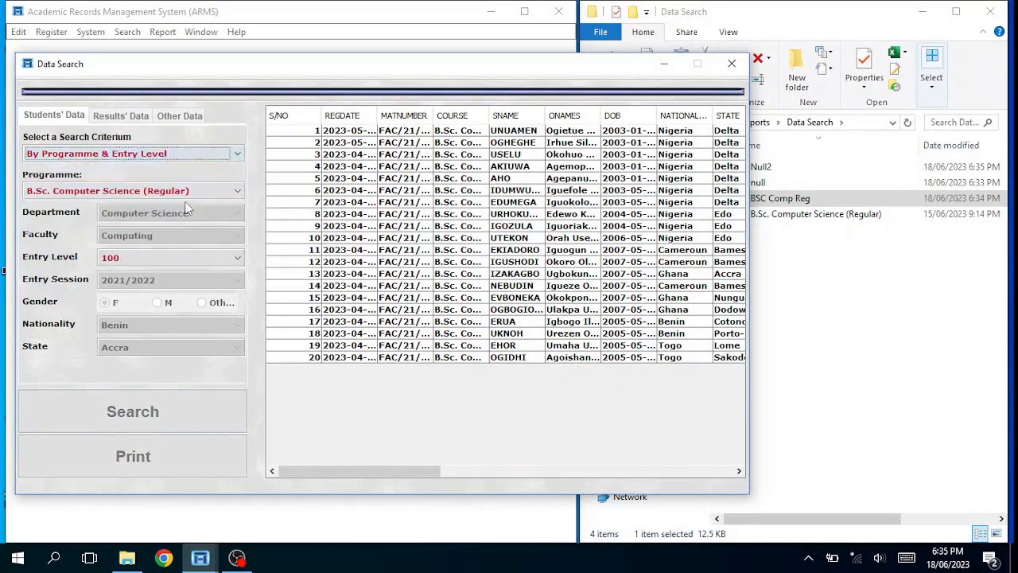
click(236, 258)
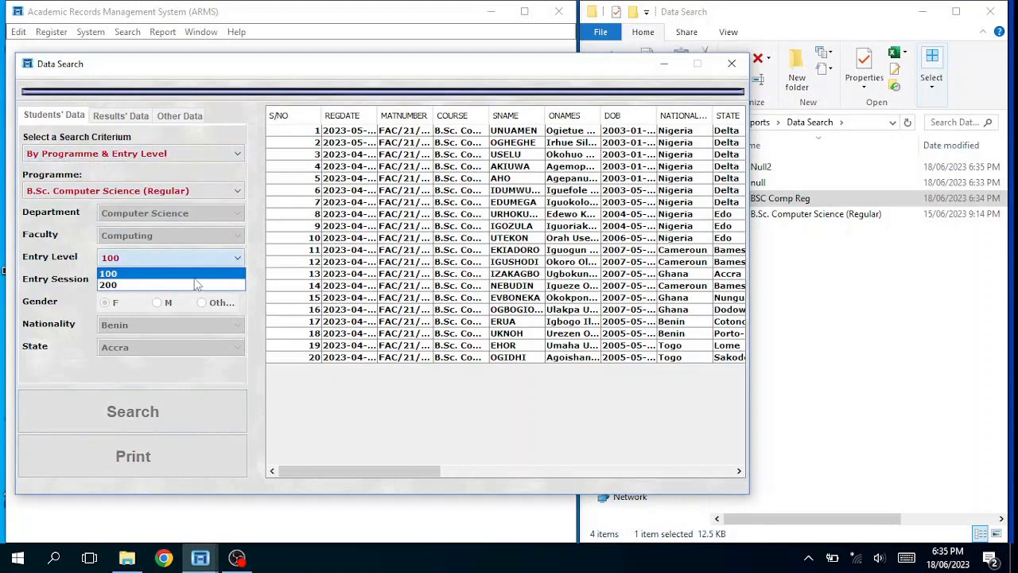
click(178, 285)
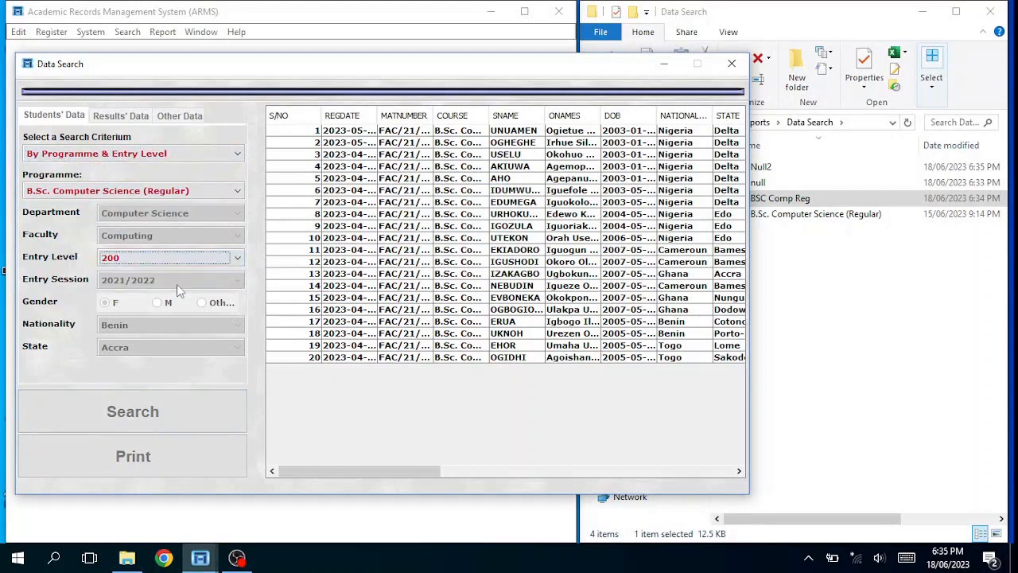
click(135, 417)
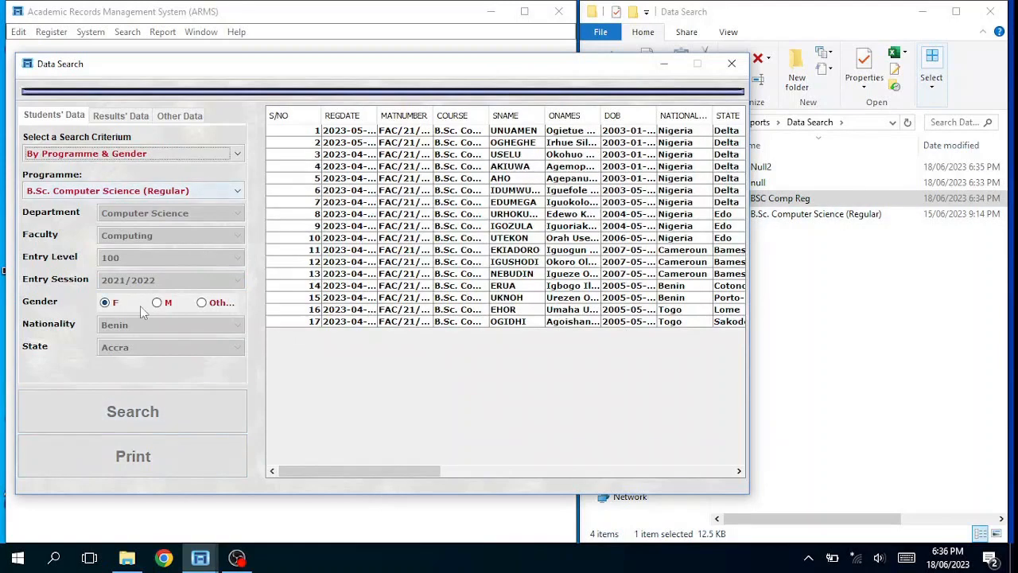
- Run the By Programme & Gender search for gender M and again for gender F
click(165, 304)
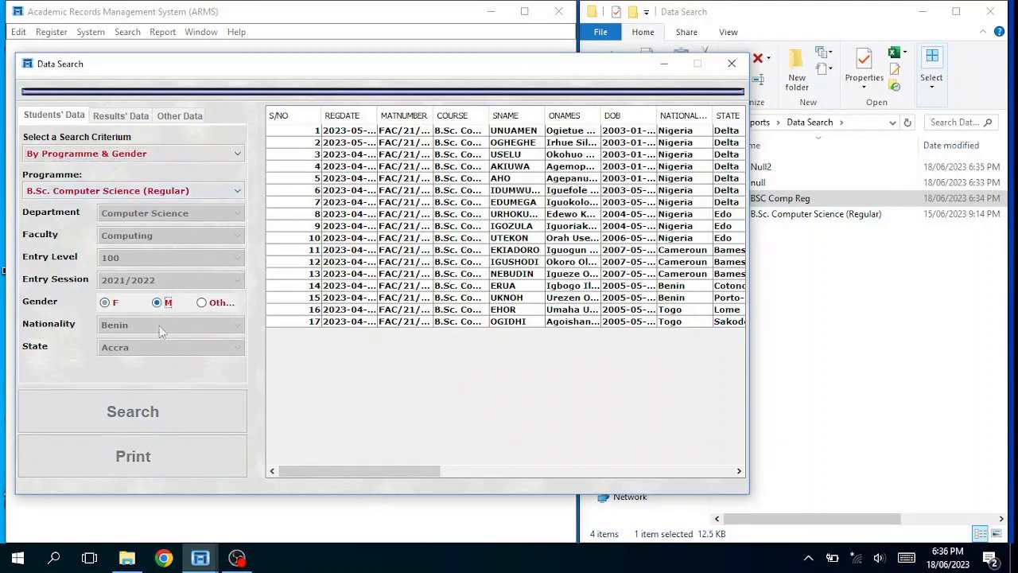
click(146, 418)
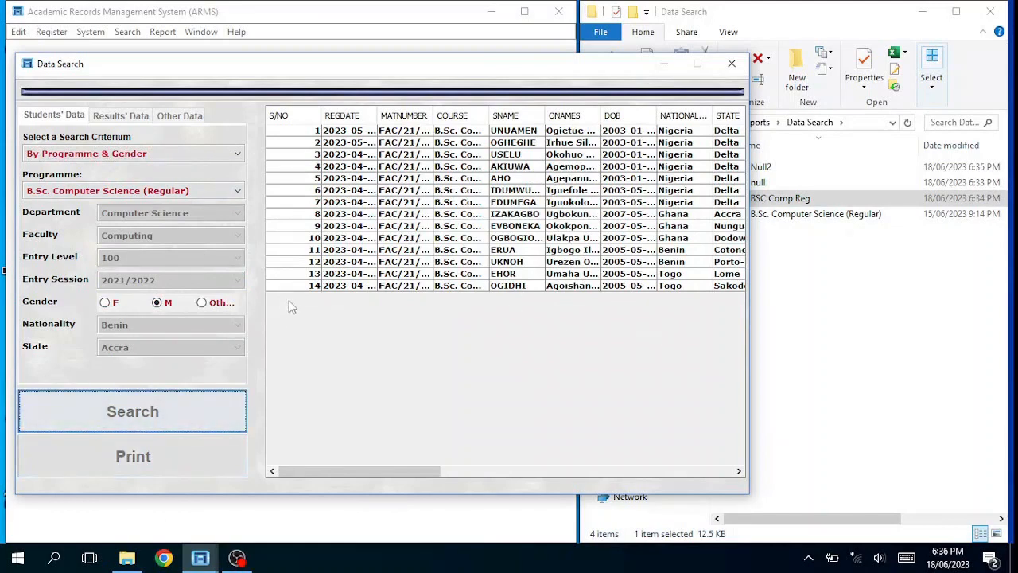
click(107, 306)
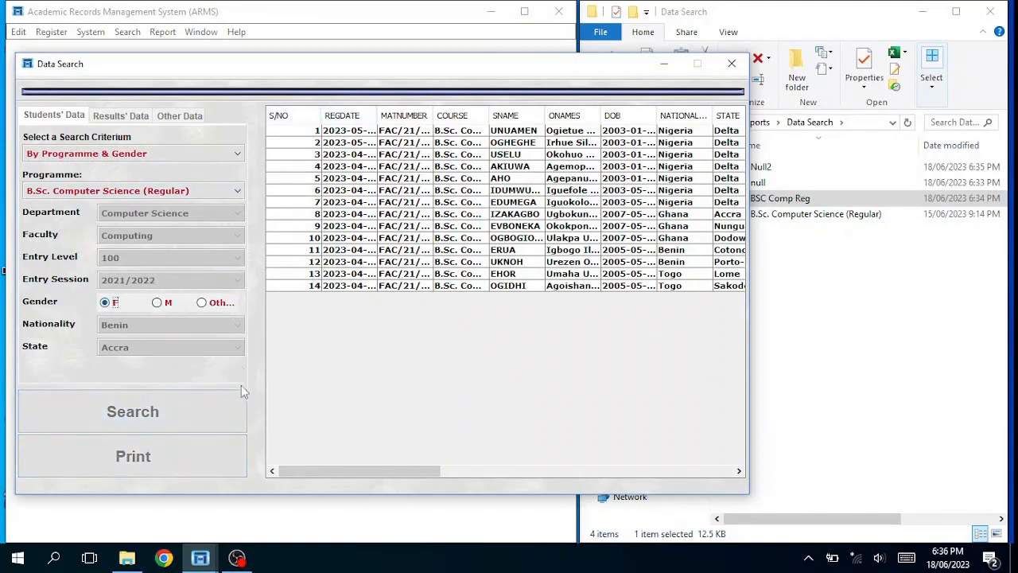
click(162, 414)
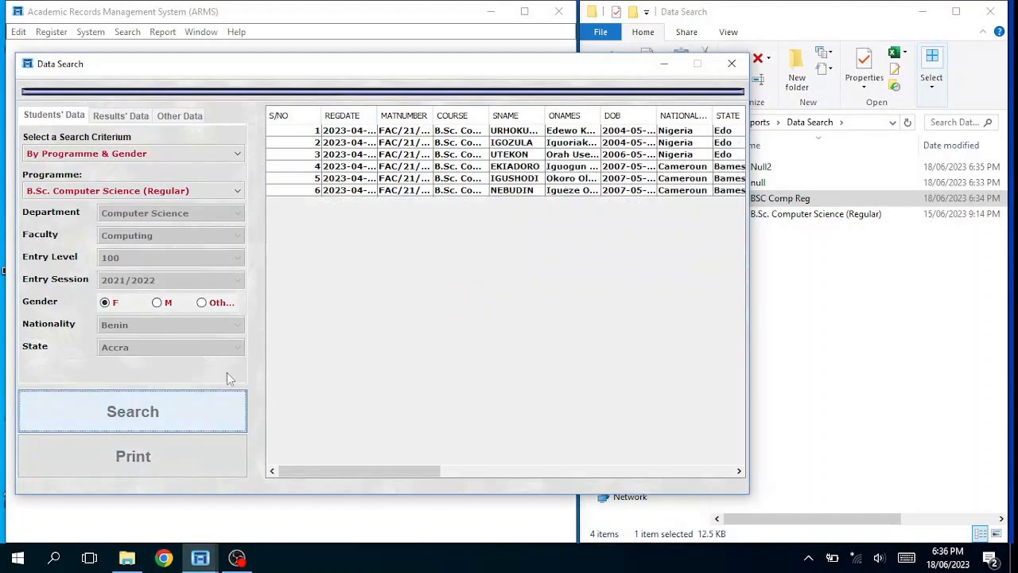
- Search By Programme & State for B.Sc. Computer Science (Regular) students from Delta
click(237, 154)
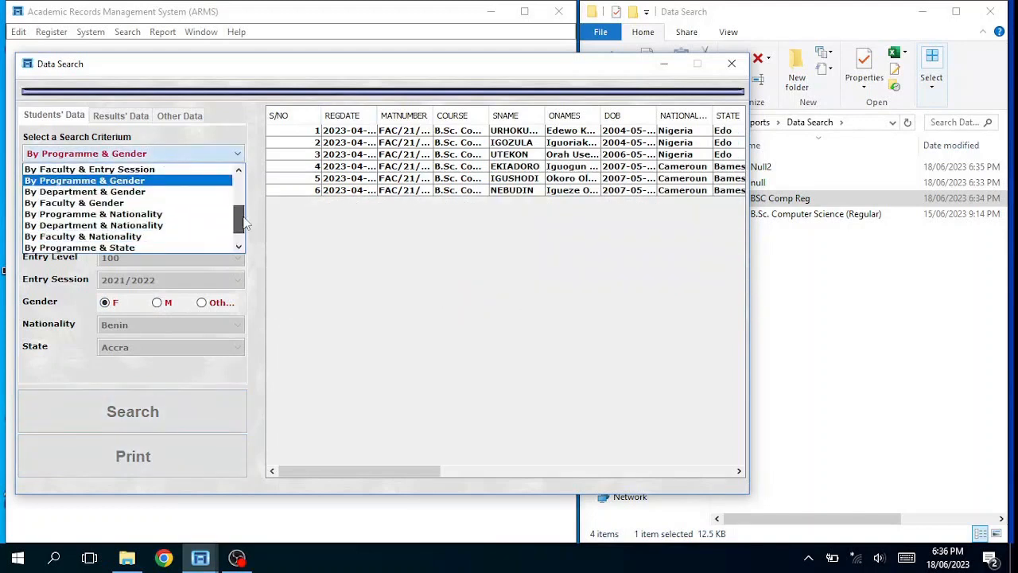
drag(245, 226, 246, 231)
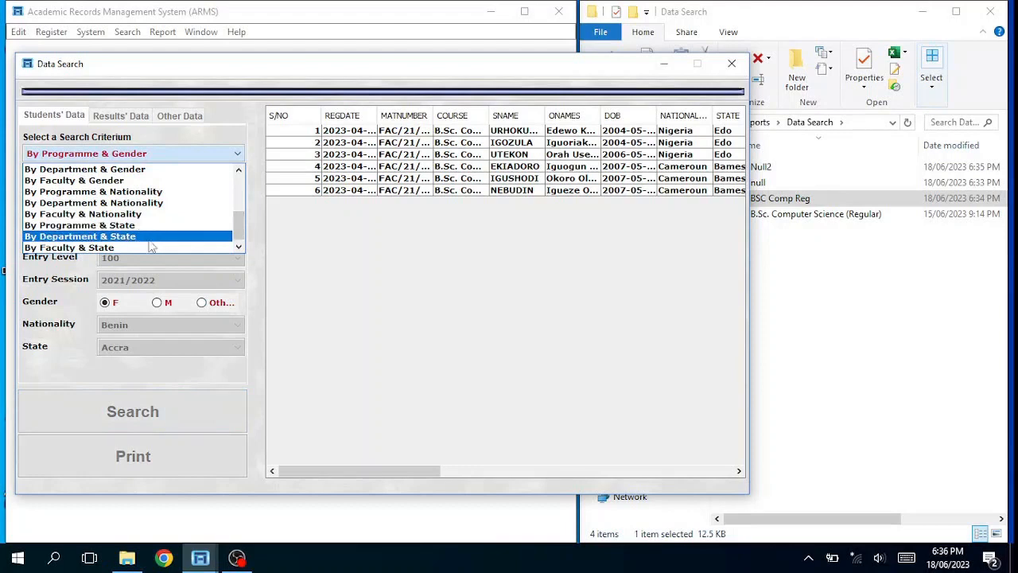
click(114, 226)
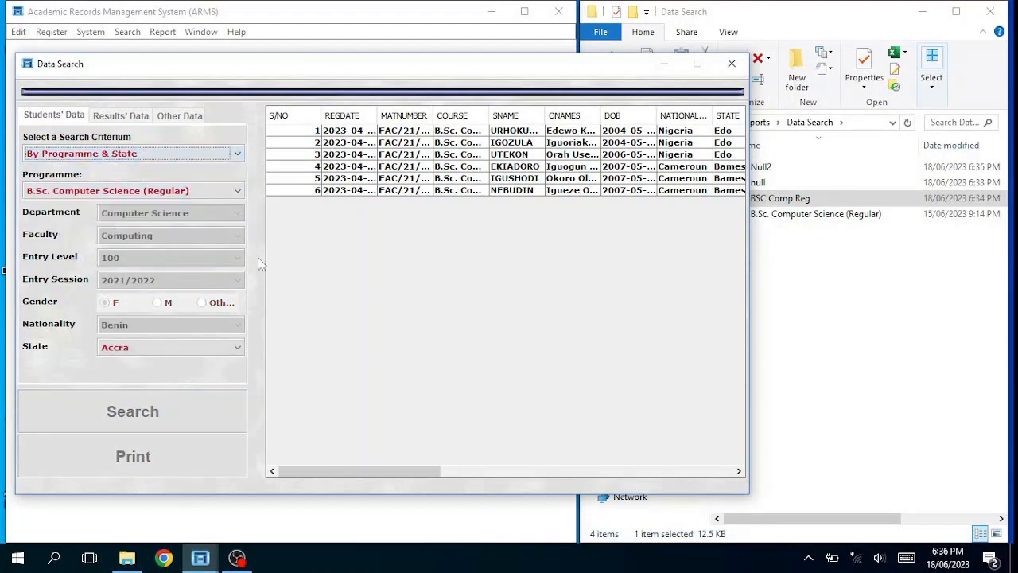
click(237, 347)
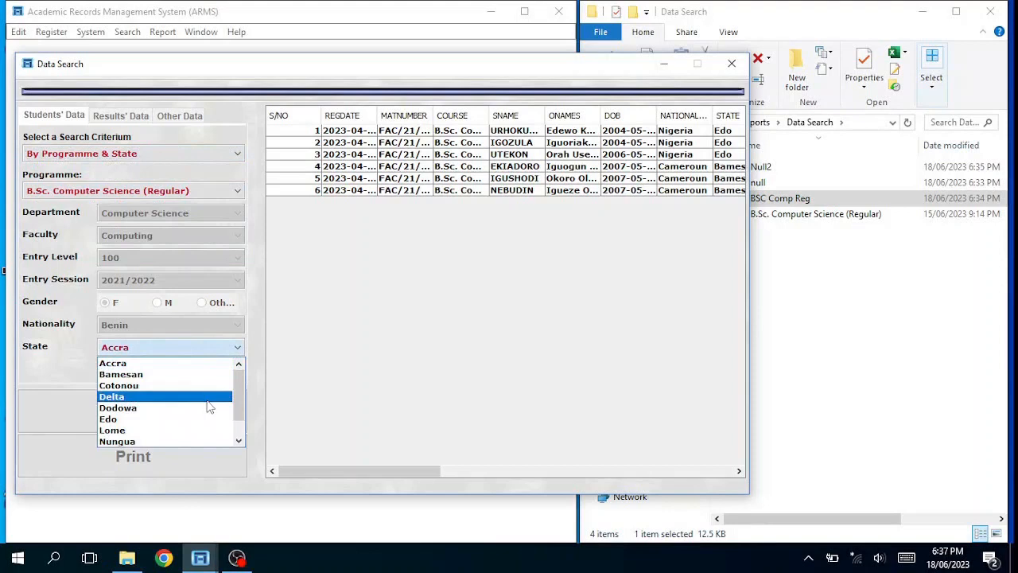
click(207, 397)
click(159, 419)
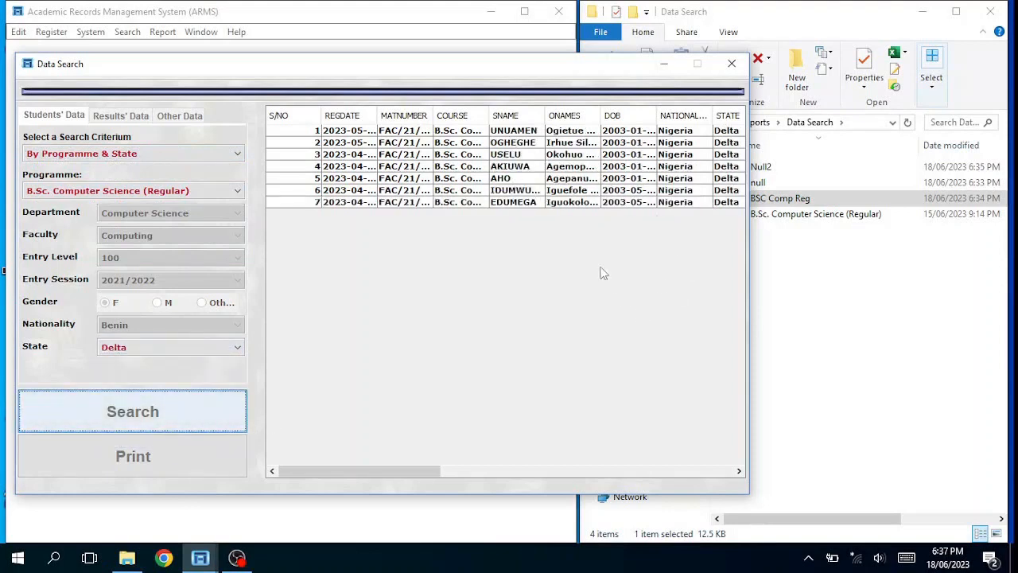
mouse_move(407, 470)
mouse_down()
mouse_move(442, 475)
mouse_move(404, 471)
mouse_up()
- Close the Data Search window and open the registration form for a new course
click(237, 153)
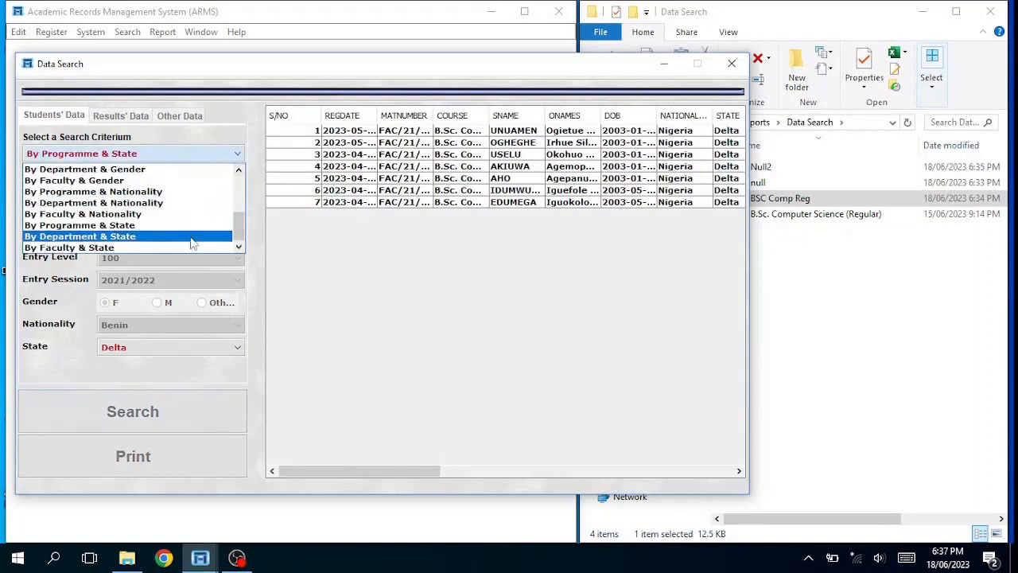
scroll(193, 243, up, 1)
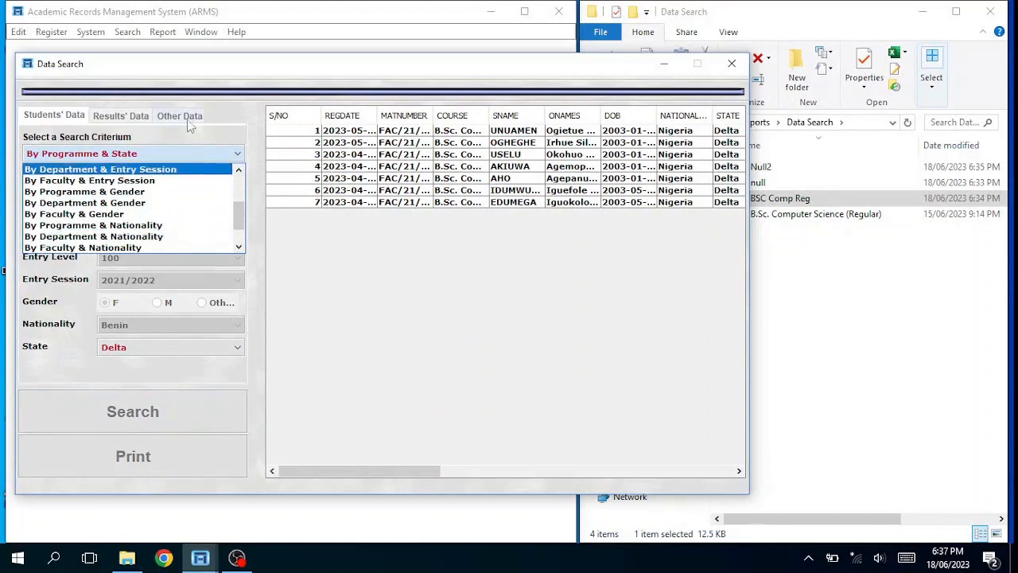
click(734, 64)
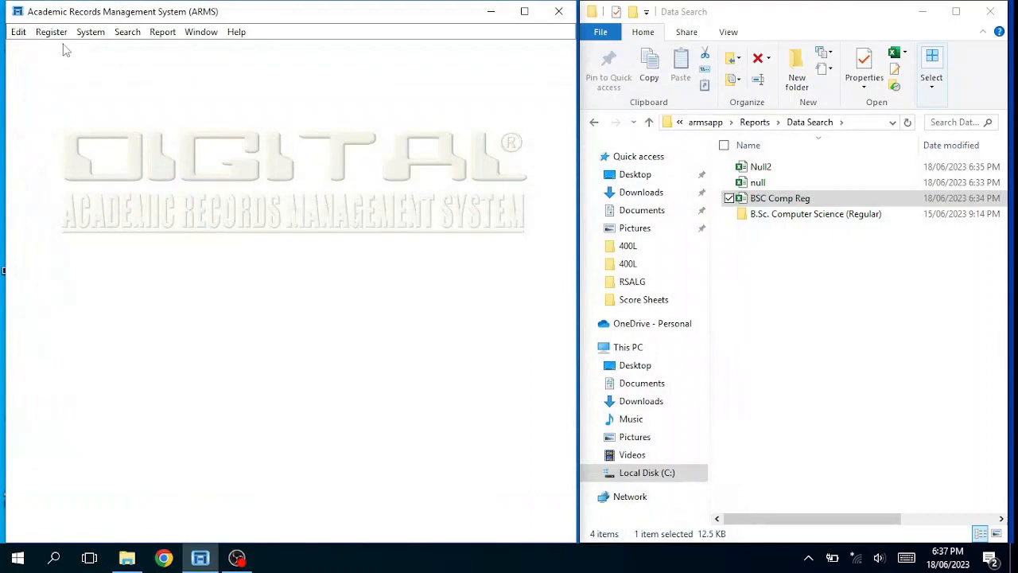
click(50, 33)
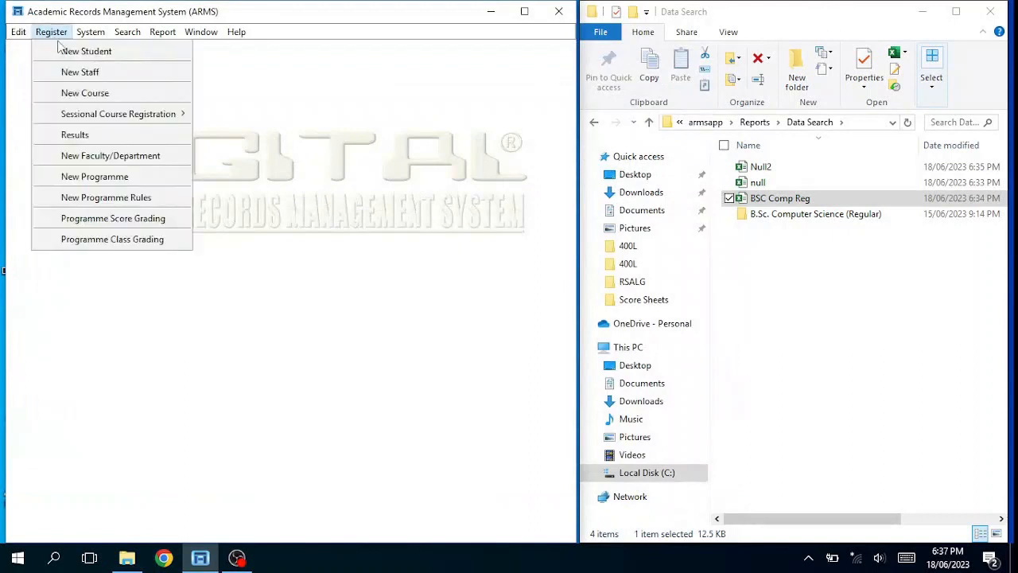
click(83, 94)
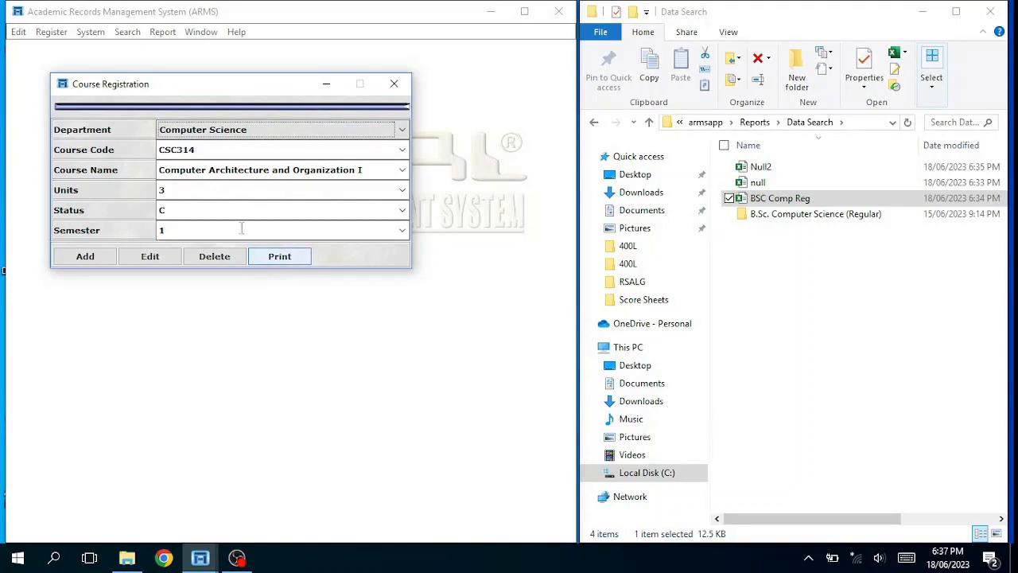
- Print the registered courses for the Computer Science department and open the REGISTERED_COURSES report
click(402, 131)
click(247, 145)
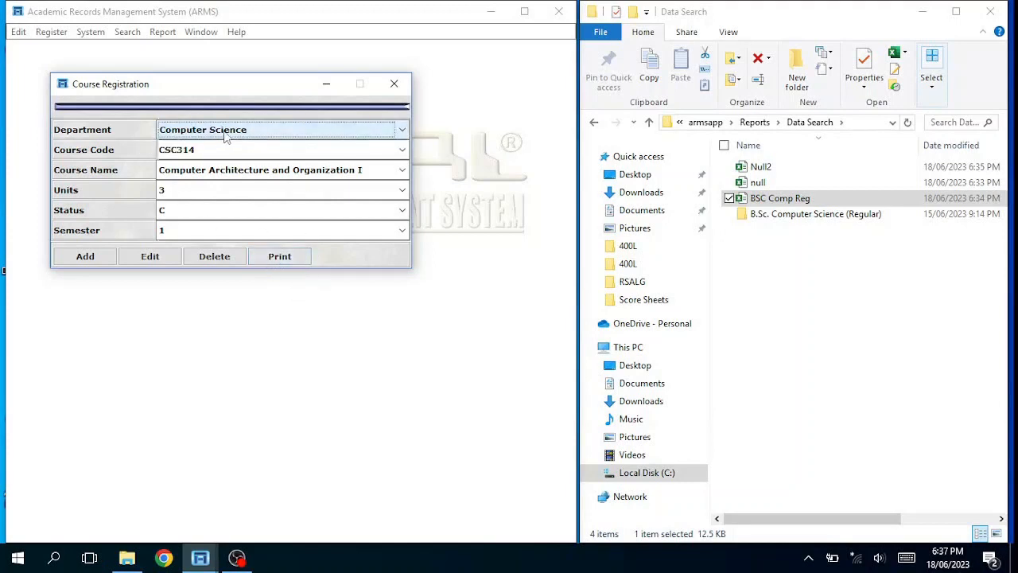
click(290, 264)
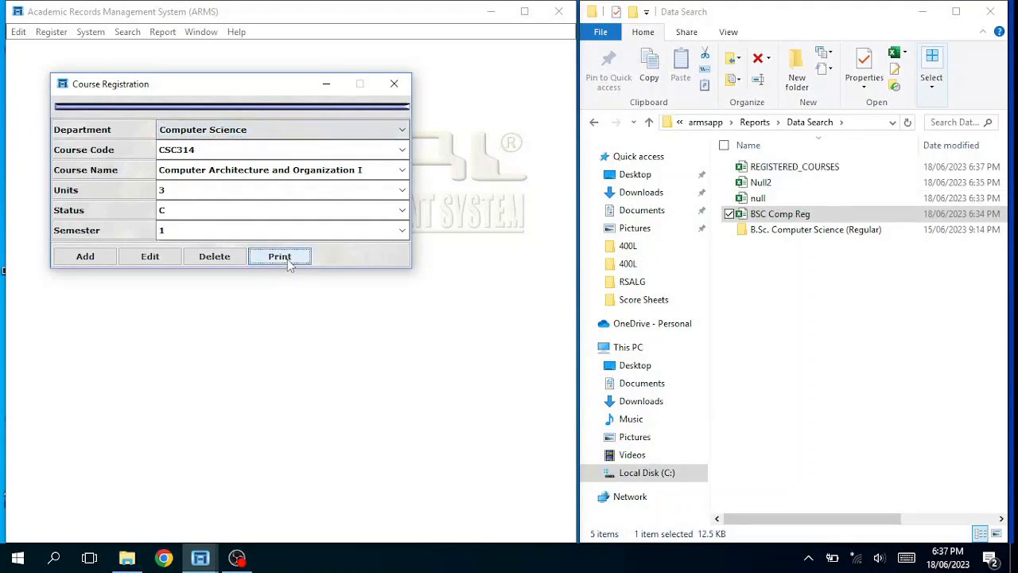
click(783, 169)
double_click(805, 169)
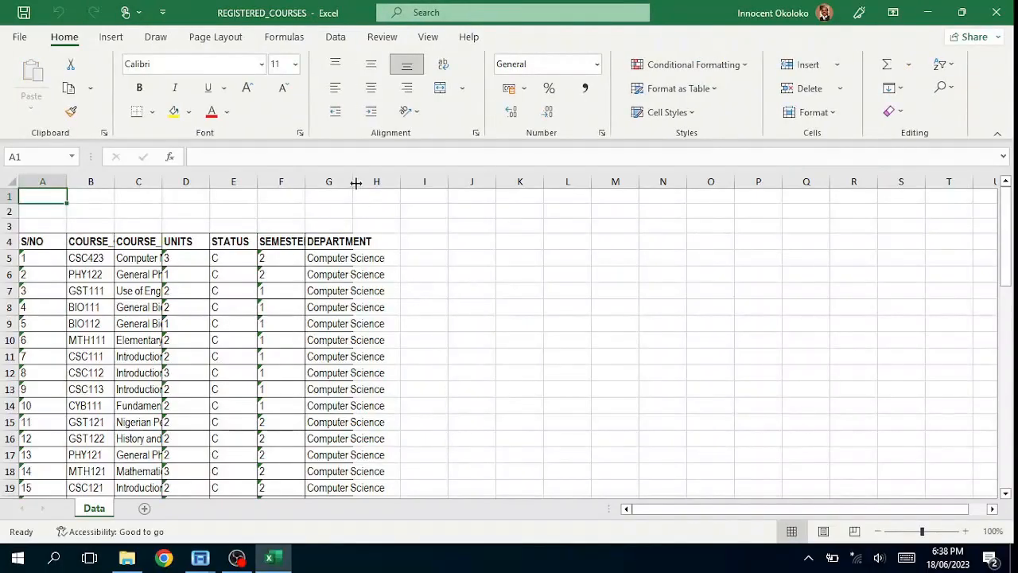
- Auto-fit the department, course code, course description, units and status columns of the registered courses sheet
double_click(357, 183)
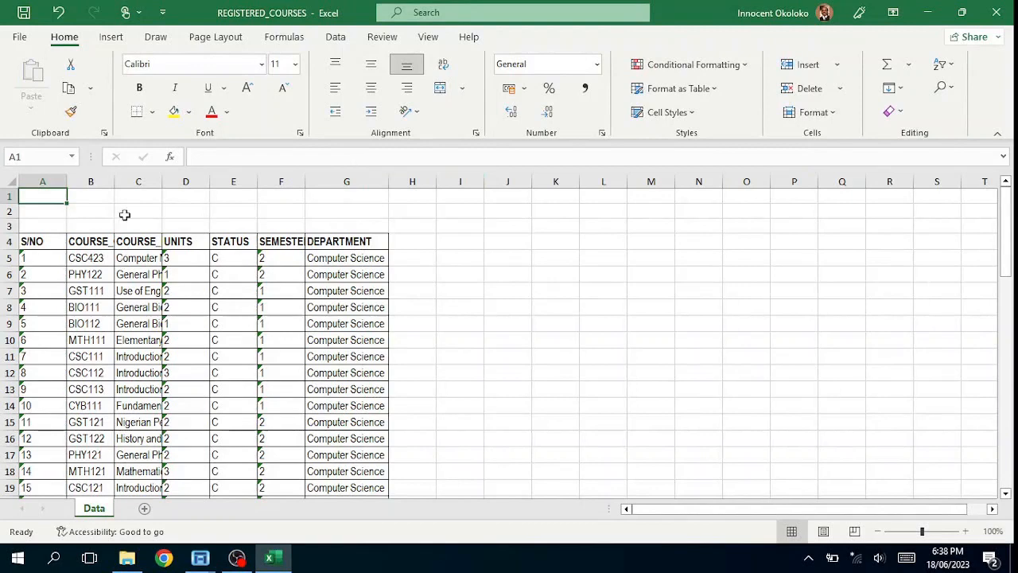
double_click(115, 182)
click(192, 181)
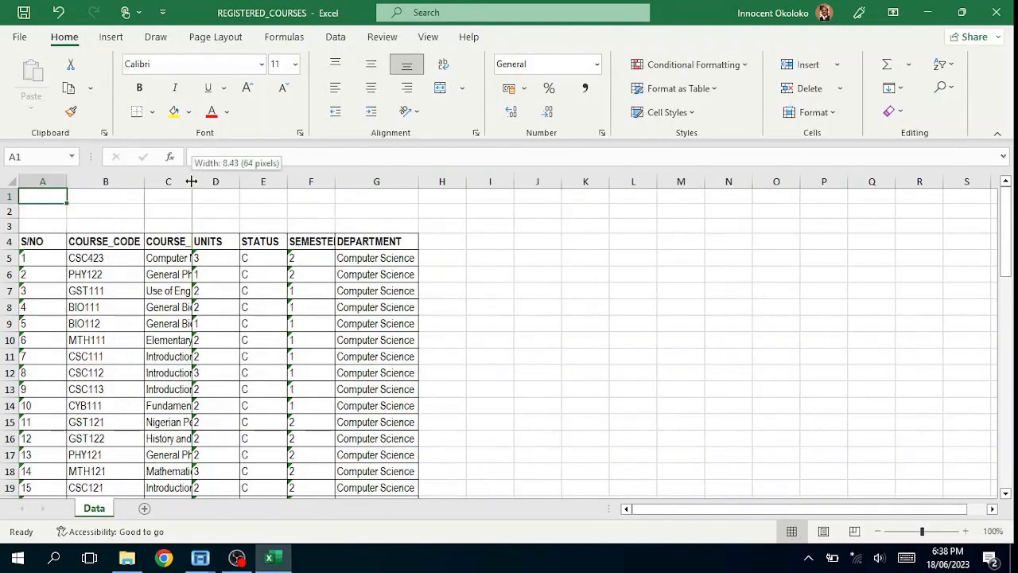
double_click(191, 181)
double_click(497, 182)
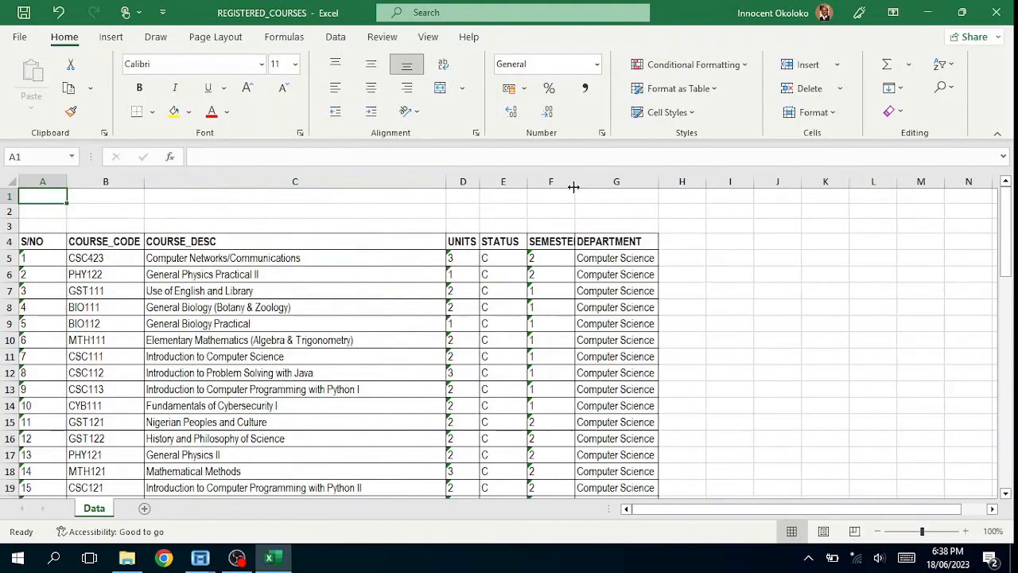
double_click(530, 182)
- Look through the whole registered courses list and close the workbook, saving its changes
scroll(658, 310, down, 12)
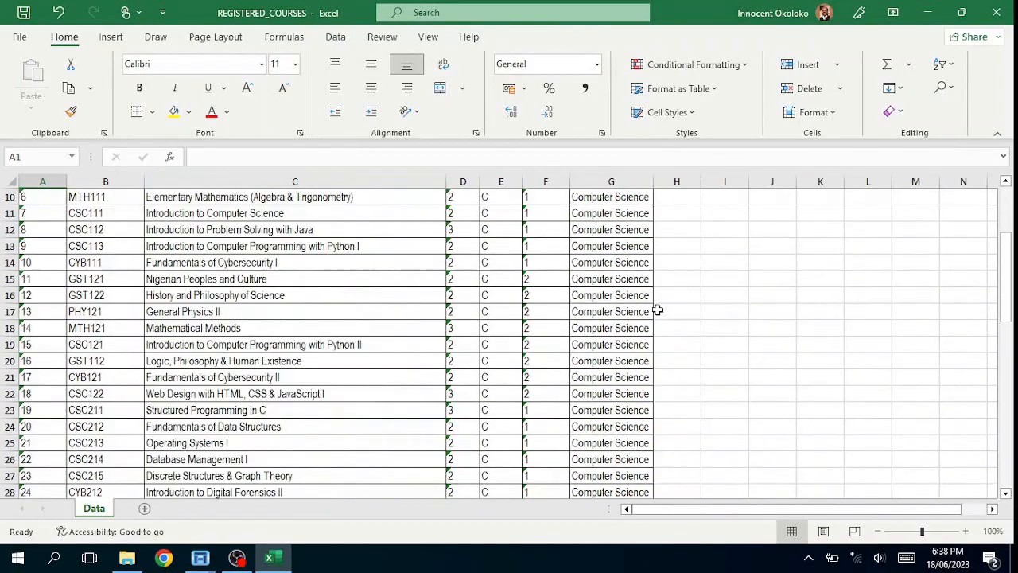
scroll(657, 310, down, 6)
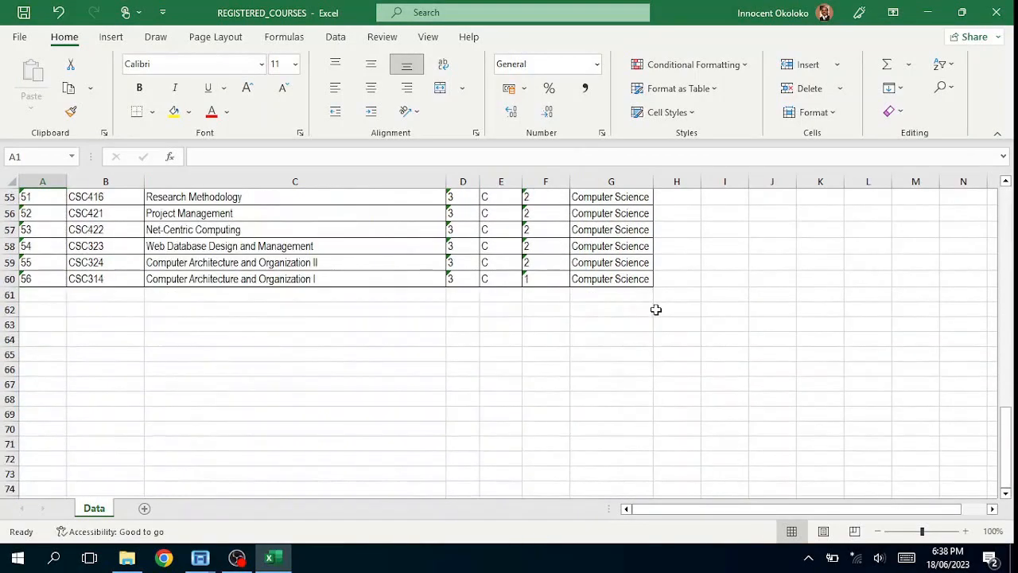
scroll(657, 310, up, 9)
scroll(657, 310, up, 9)
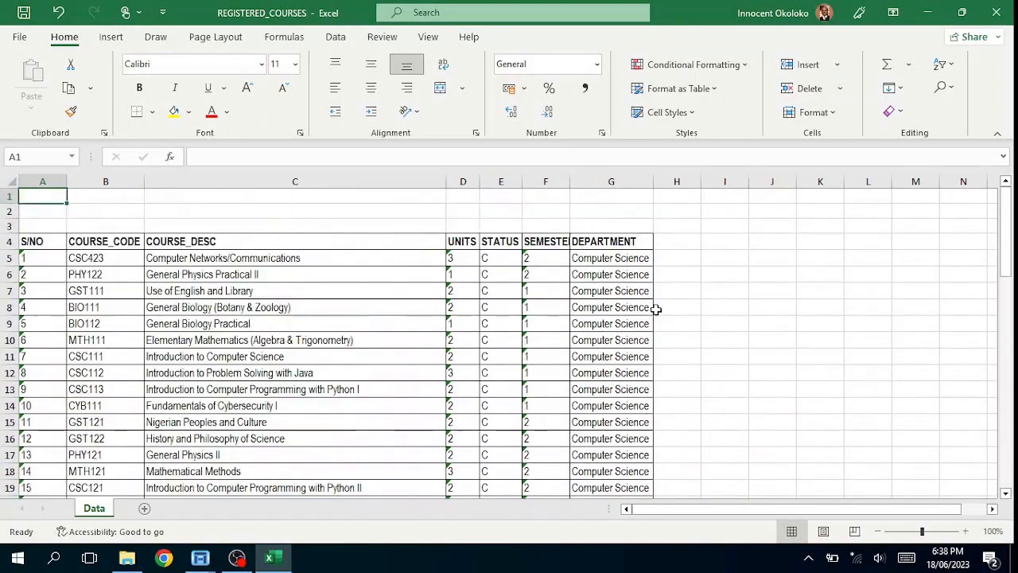
scroll(656, 310, down, 1)
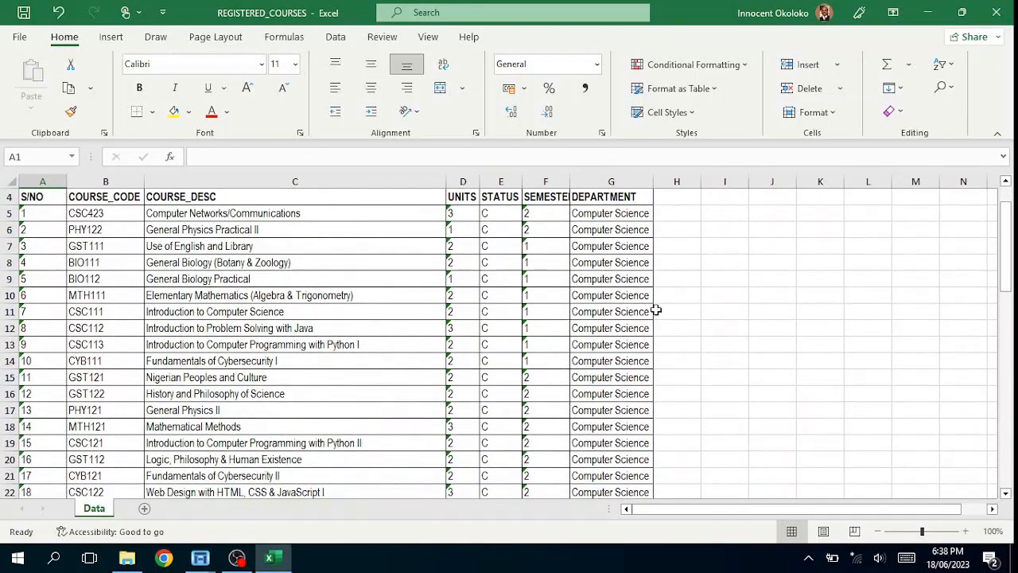
scroll(657, 310, down, 9)
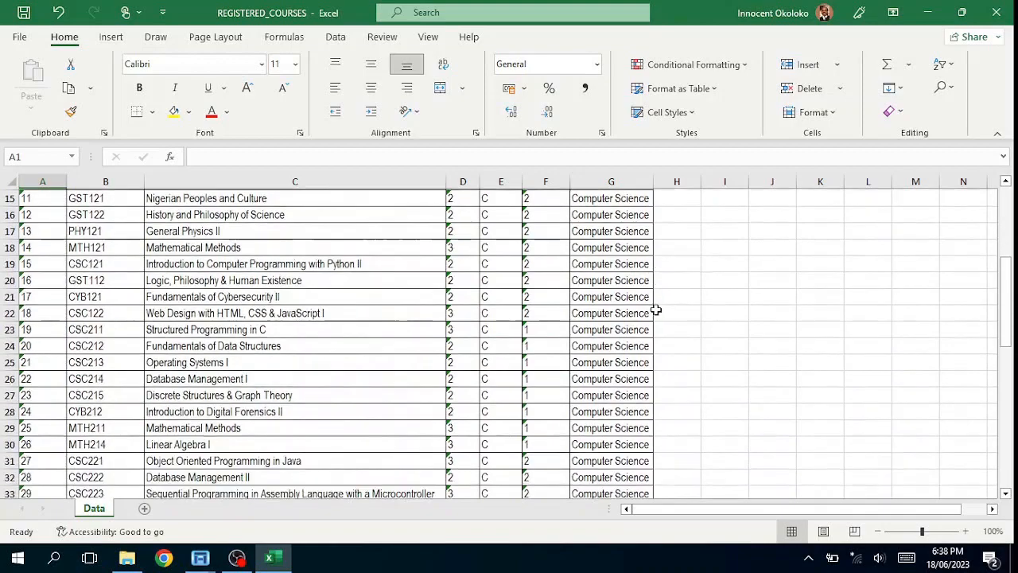
scroll(657, 310, down, 7)
scroll(656, 310, up, 10)
scroll(657, 310, up, 7)
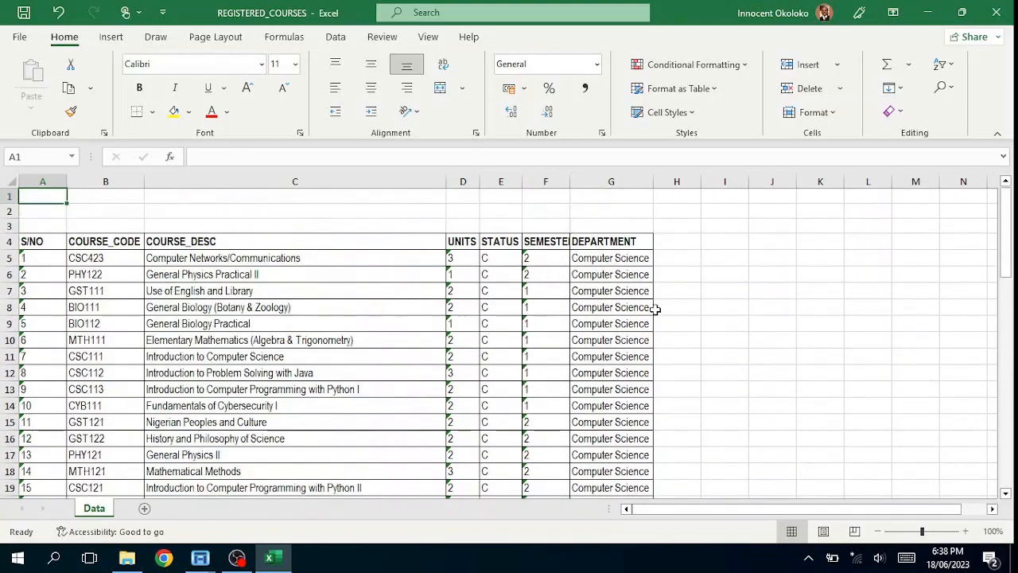
click(997, 12)
click(468, 299)
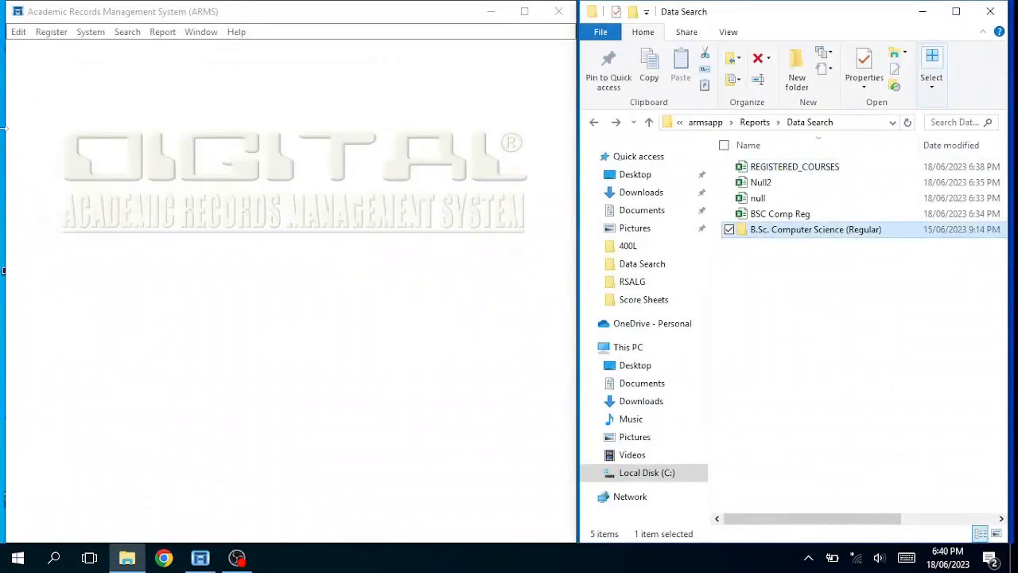
- Print the faculty and department records from the New Faculty/Department form and open the FAC_DEPTS report
click(51, 31)
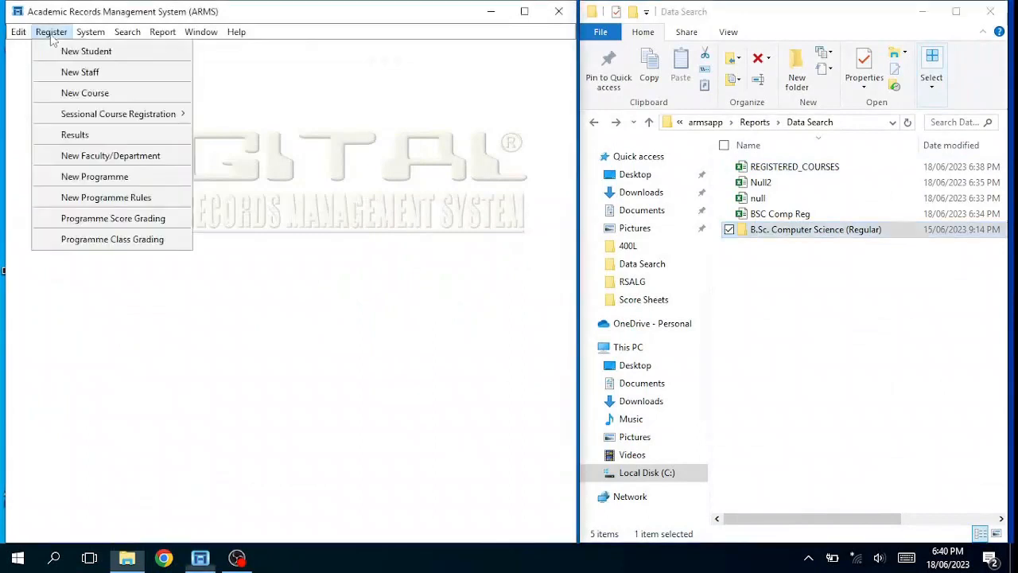
click(77, 161)
drag(513, 227, 246, 114)
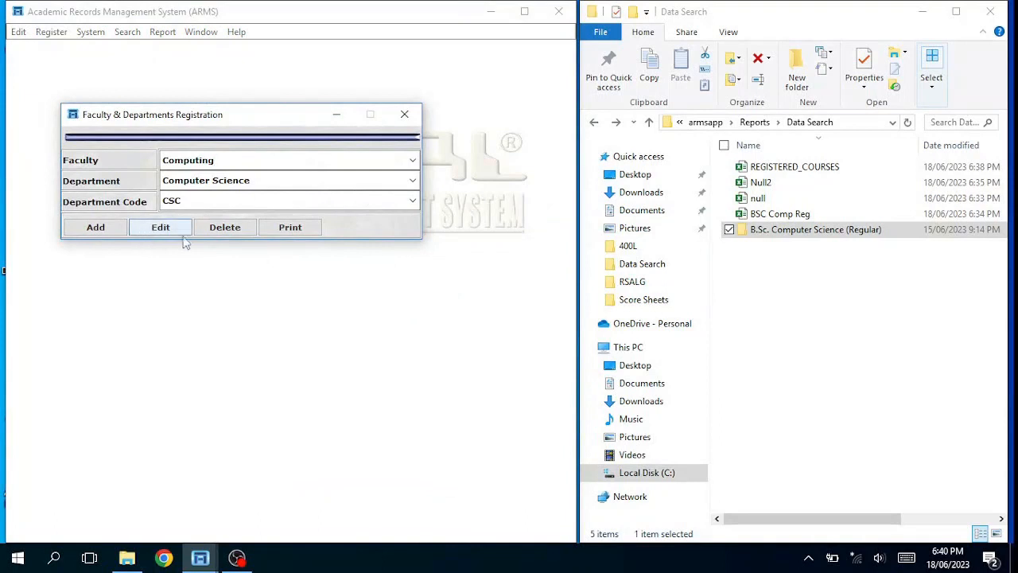
click(291, 228)
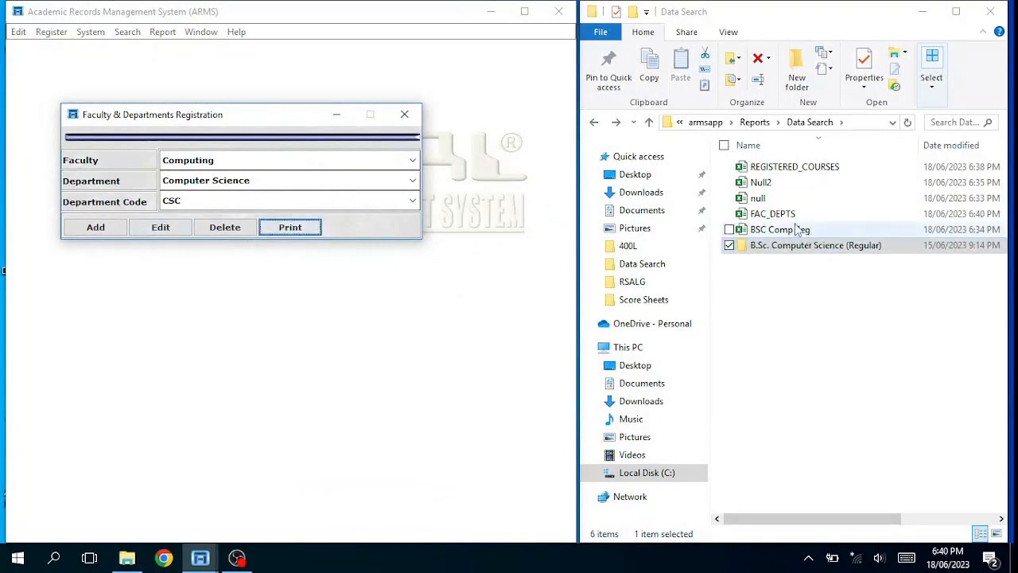
double_click(785, 214)
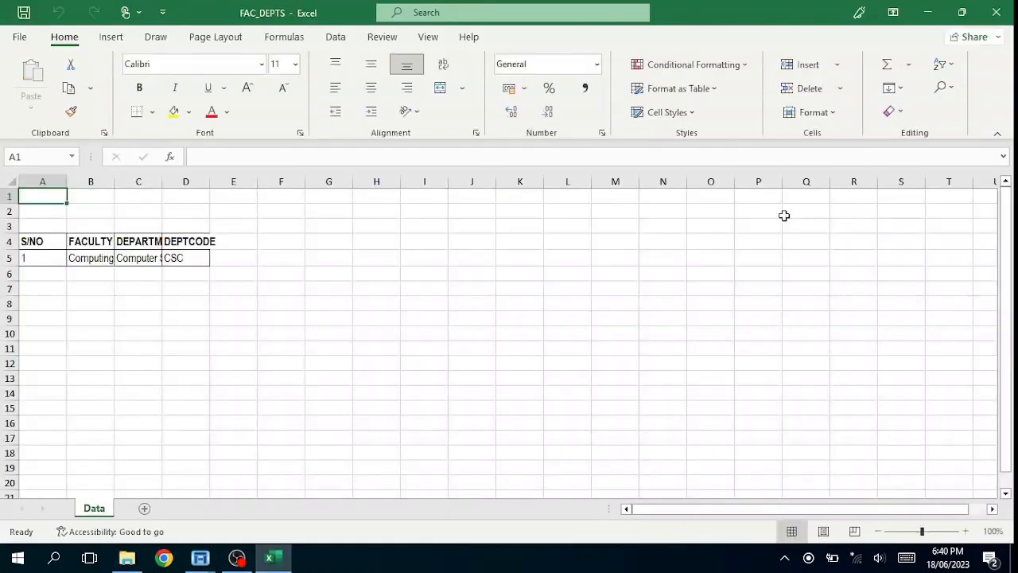
- Auto-fit the faculty, department and department code columns, and close the FAC_DEPTS workbook with its changes saved
double_click(162, 181)
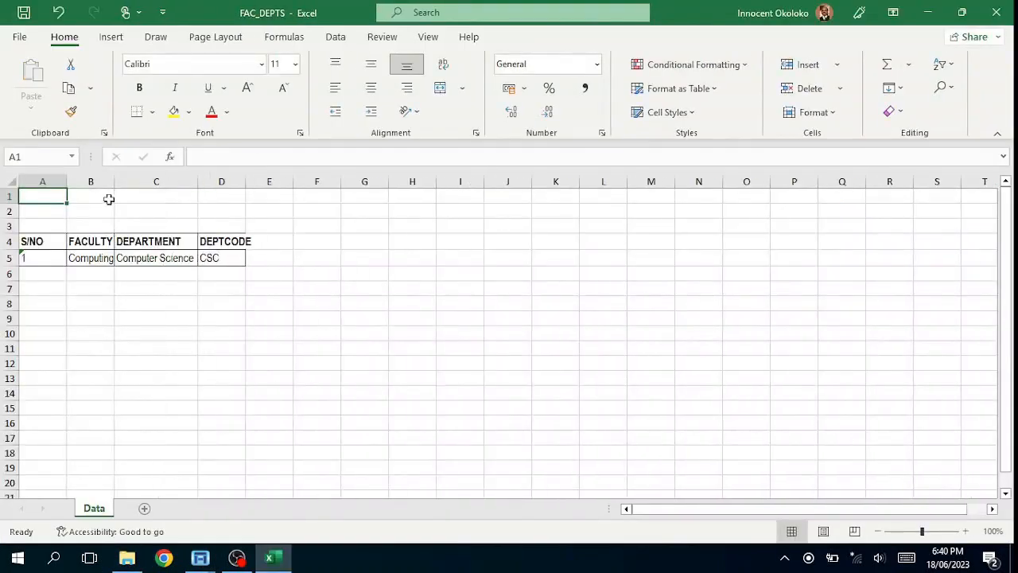
double_click(114, 182)
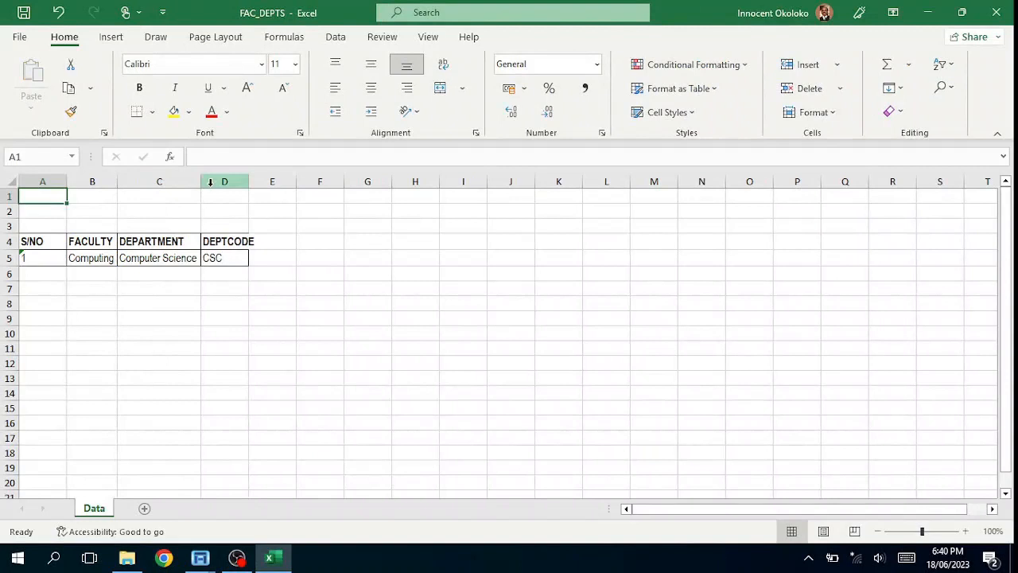
double_click(250, 184)
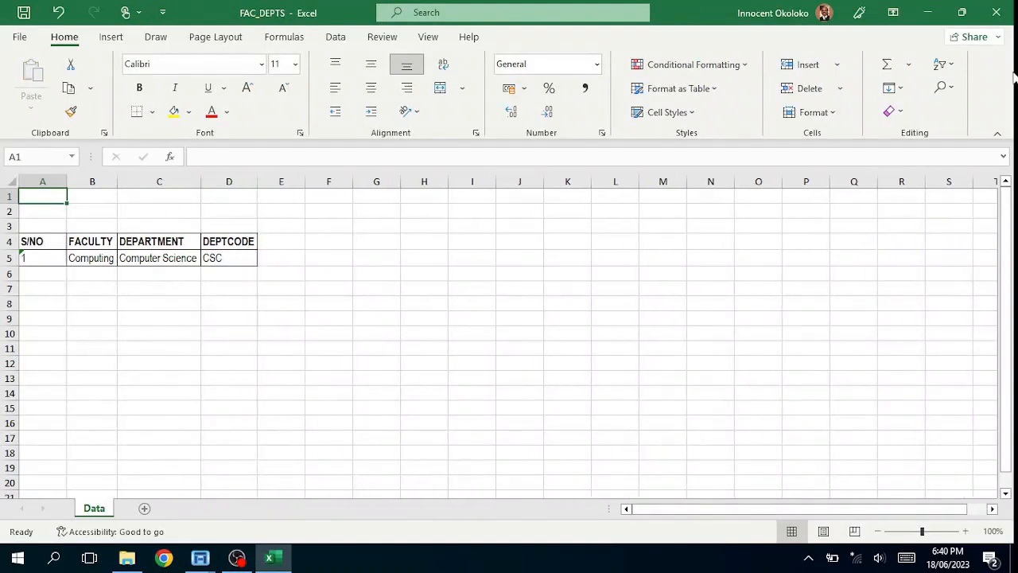
click(996, 13)
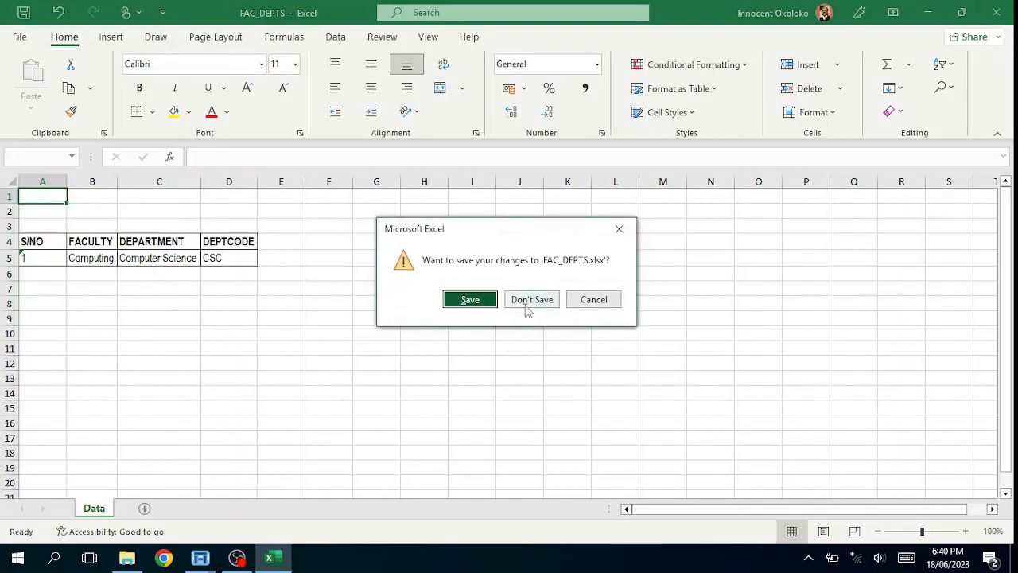
click(478, 300)
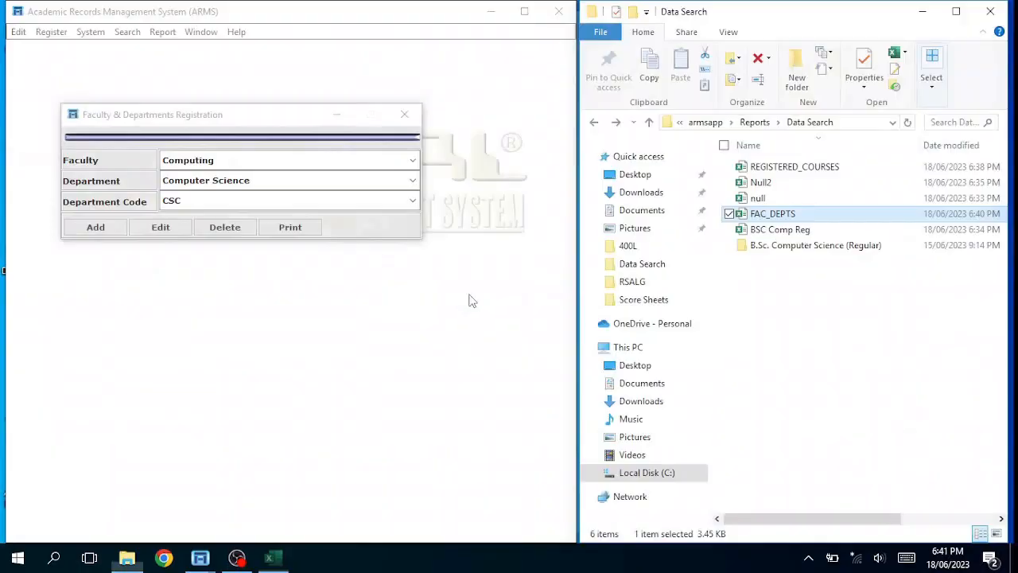
- Replace the faculty form with the New Programme registration form, print its records and open the DEPTPROGRAME report
click(413, 114)
click(51, 31)
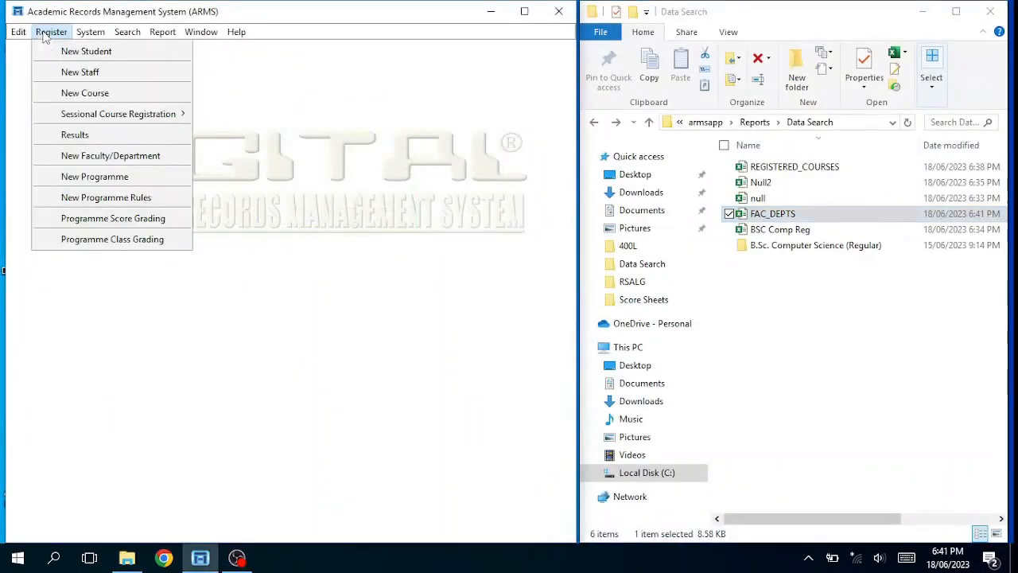
click(89, 179)
drag(509, 233, 265, 112)
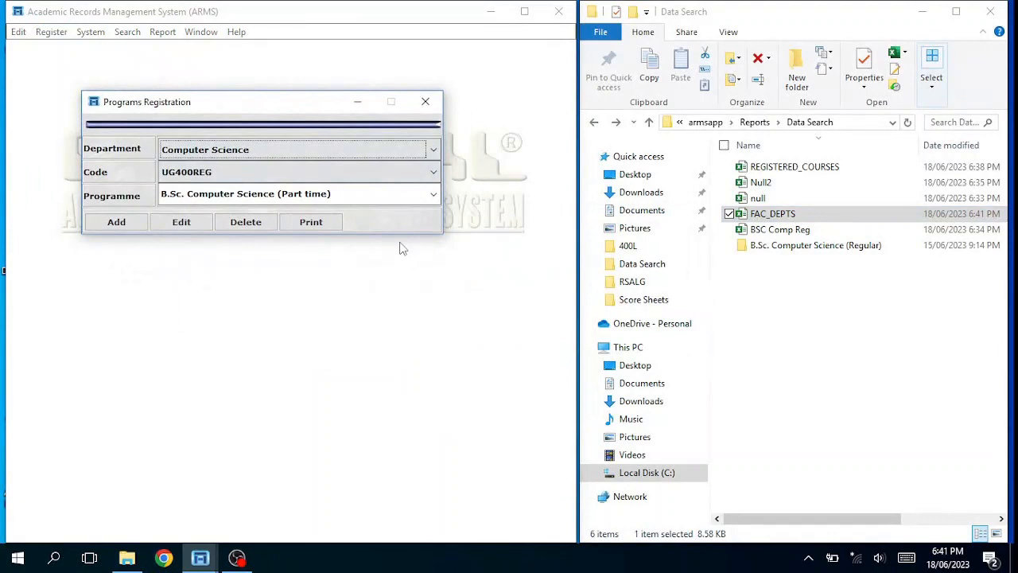
click(326, 225)
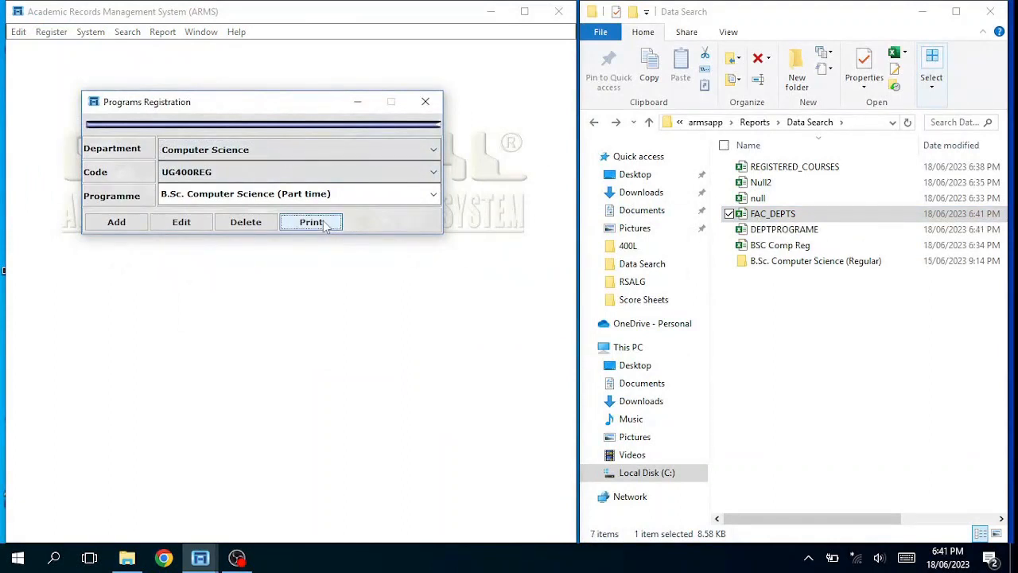
click(851, 230)
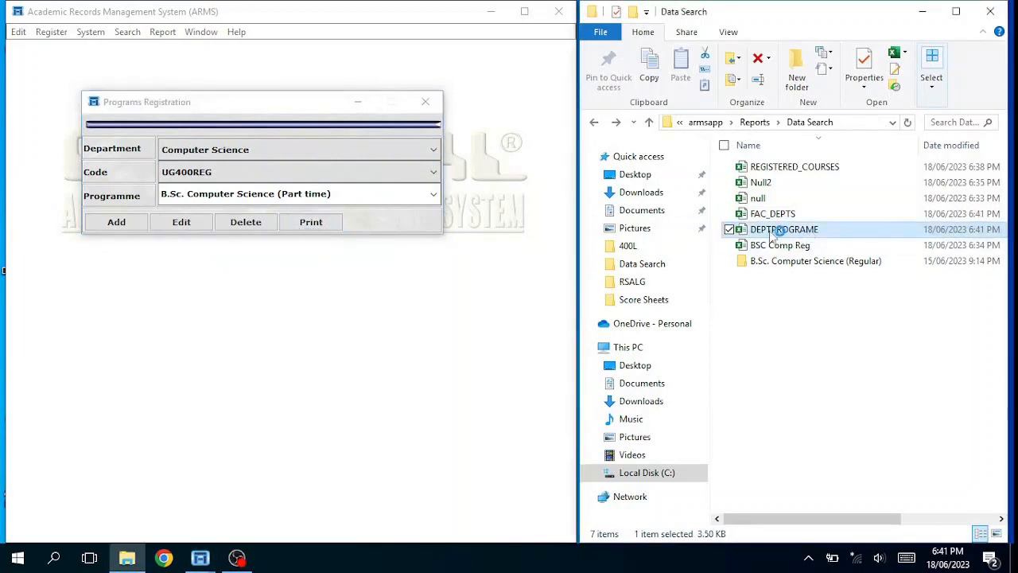
double_click(772, 235)
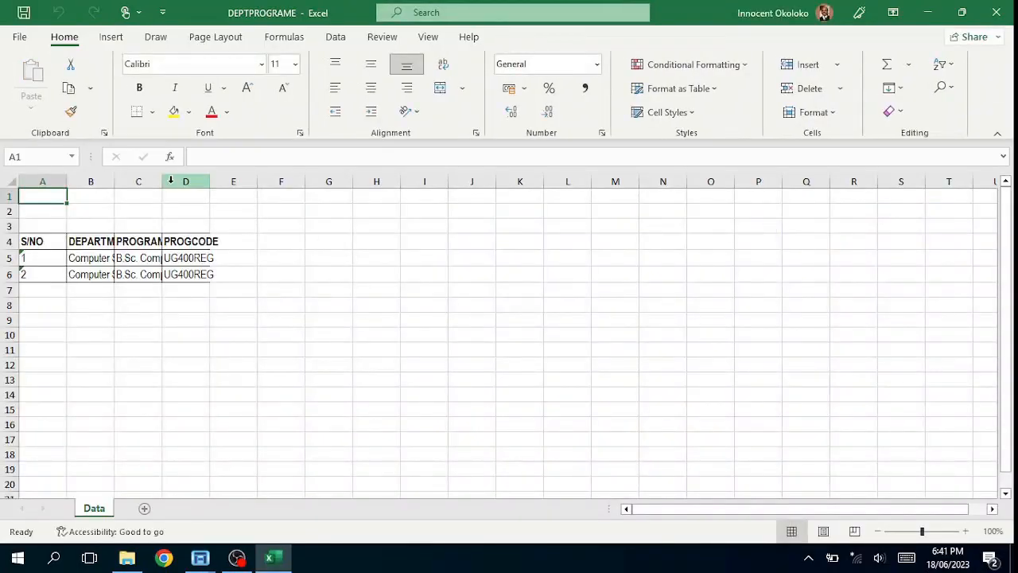
- Auto-fit the department, programme and programme code columns, check both programme entries, and save and close the DEPTPROGRAME workbook
double_click(162, 182)
double_click(115, 182)
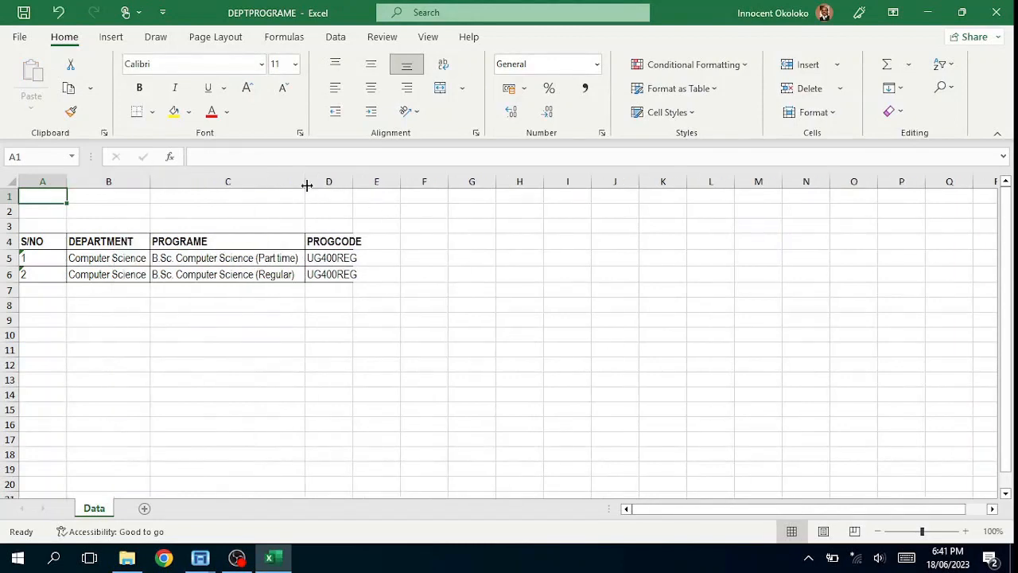
double_click(357, 180)
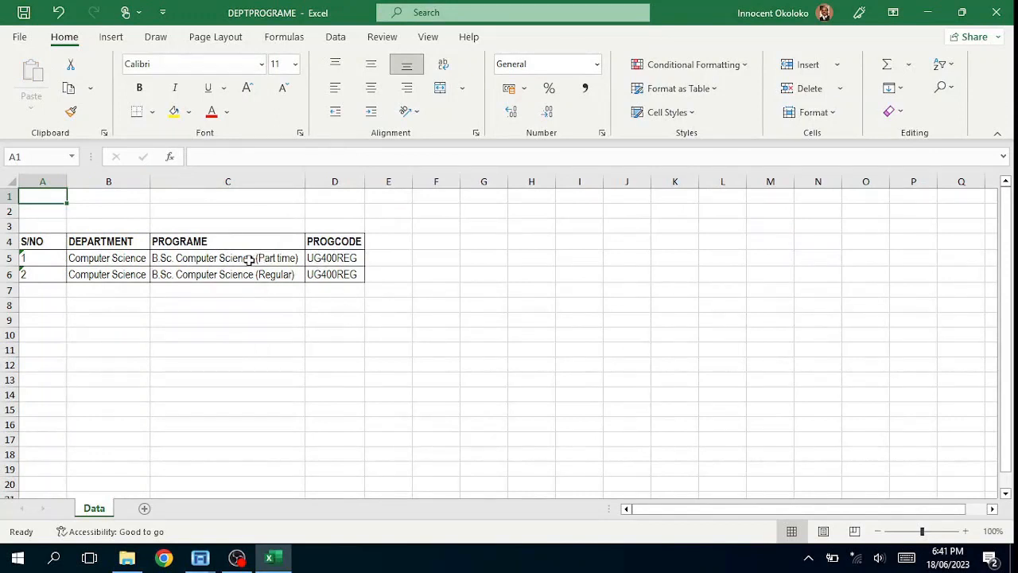
click(249, 260)
click(263, 274)
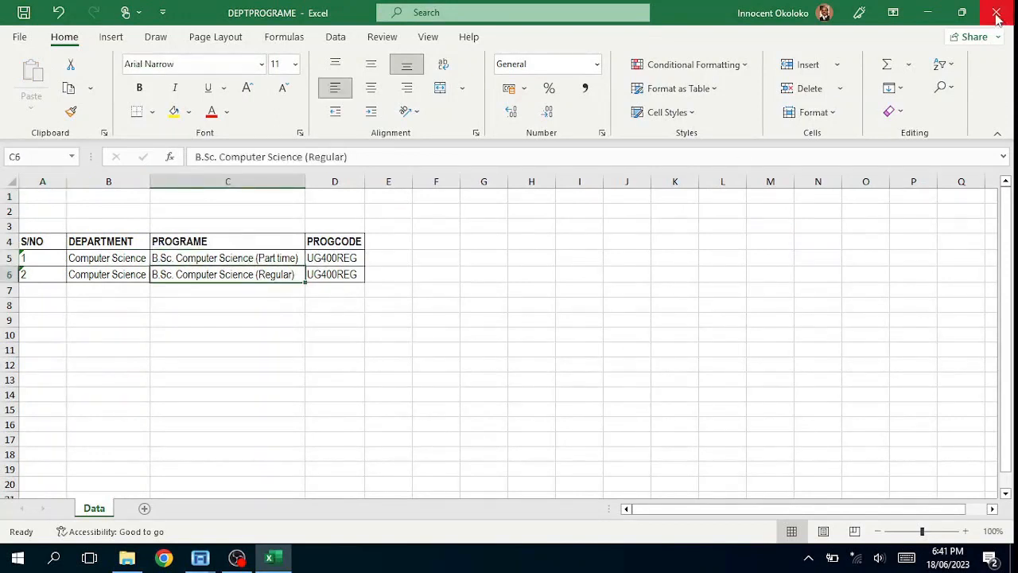
click(997, 16)
click(481, 304)
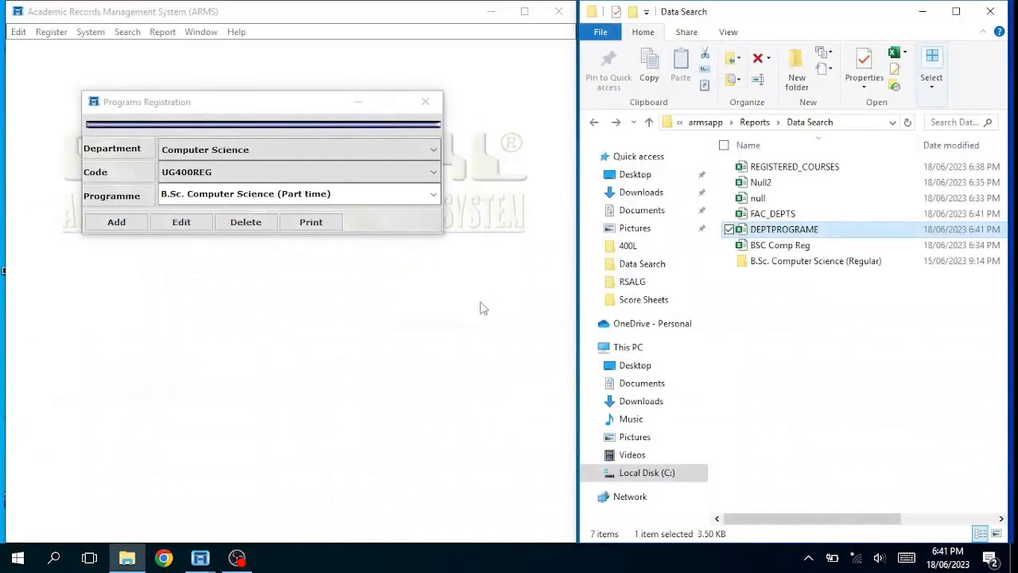
- Replace the programme form with the New Programme Rules form, print the UG400REG rules and open the PROGADMIN report
click(426, 102)
click(51, 32)
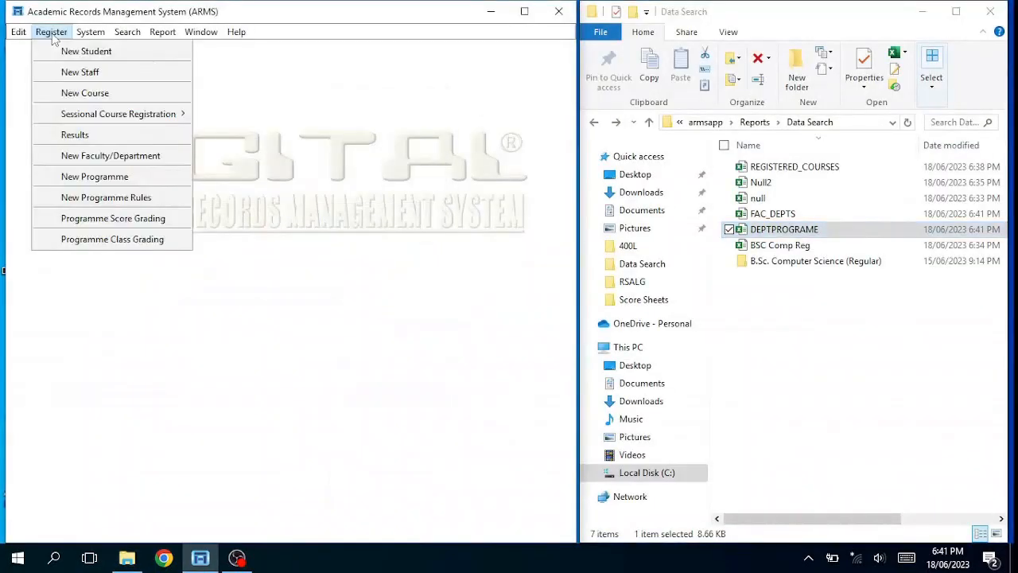
click(91, 204)
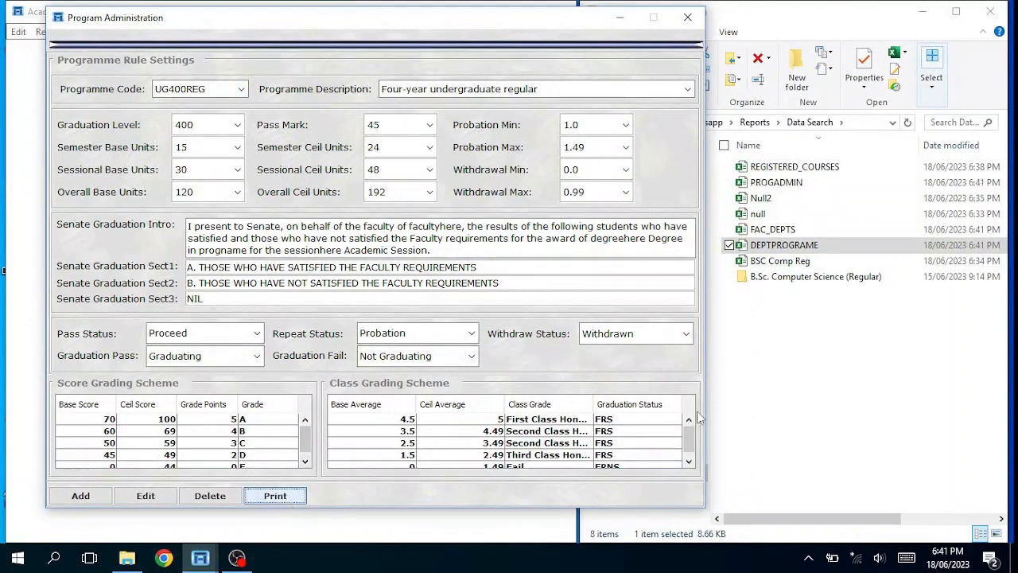
click(819, 343)
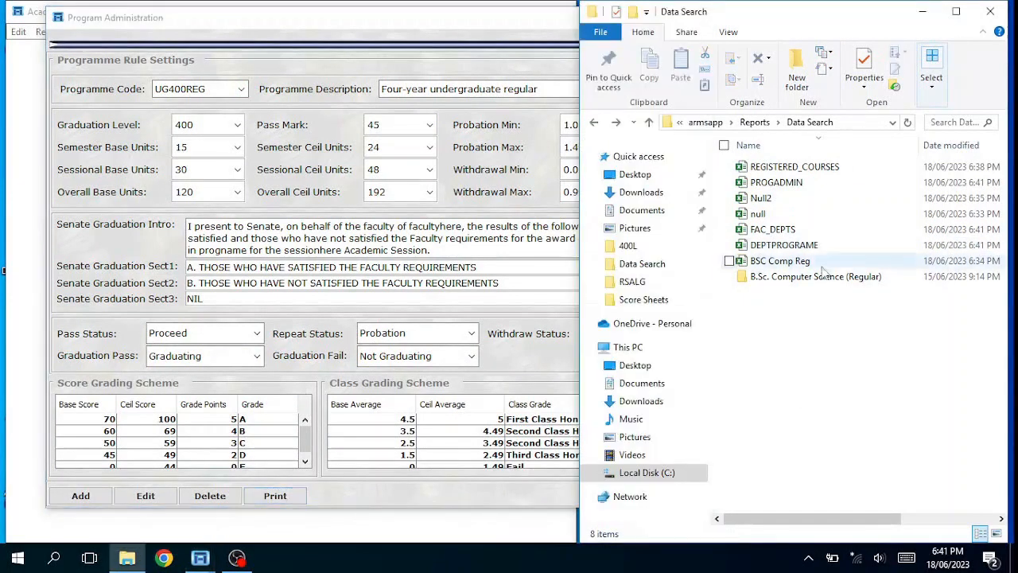
double_click(780, 182)
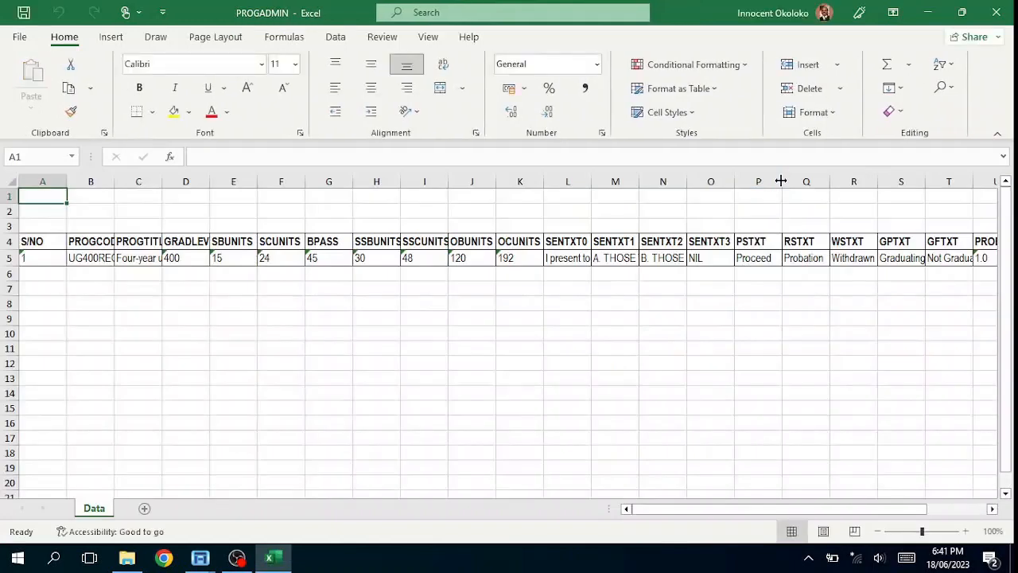
- Auto-fit the columns from PROGCODE through SSCUNITS, and close the PROGADMIN workbook with its changes saved
double_click(117, 183)
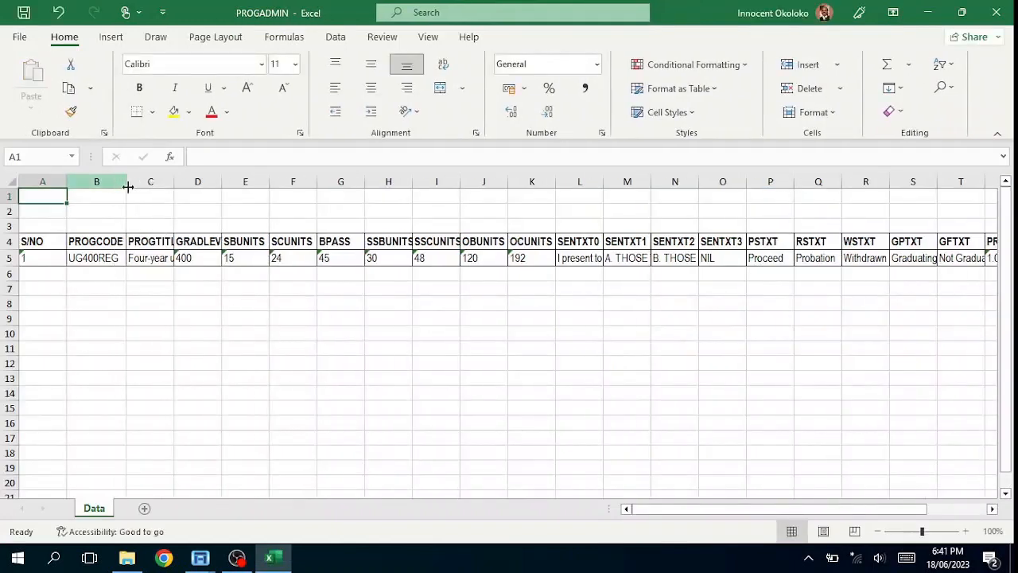
double_click(174, 183)
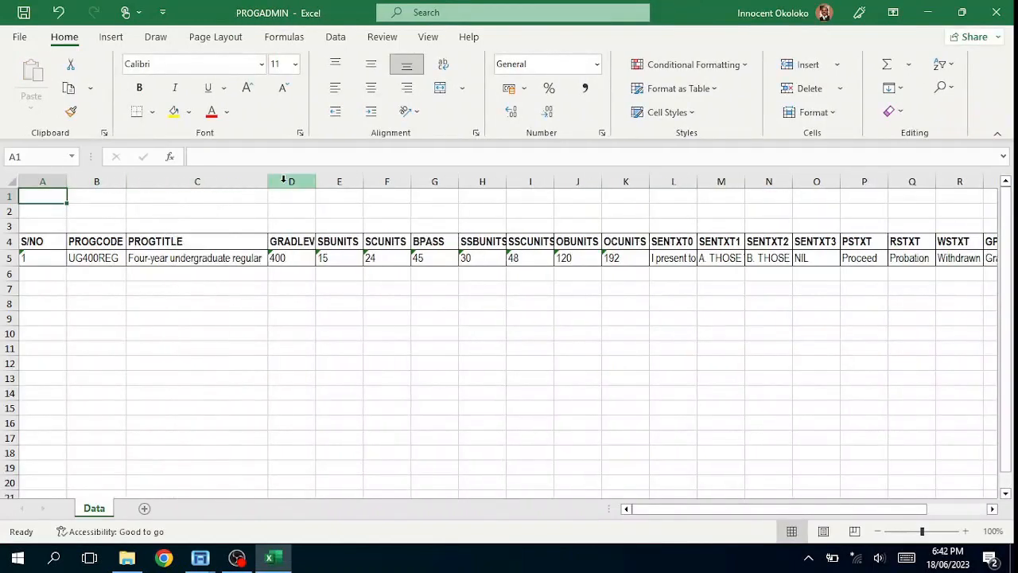
double_click(319, 184)
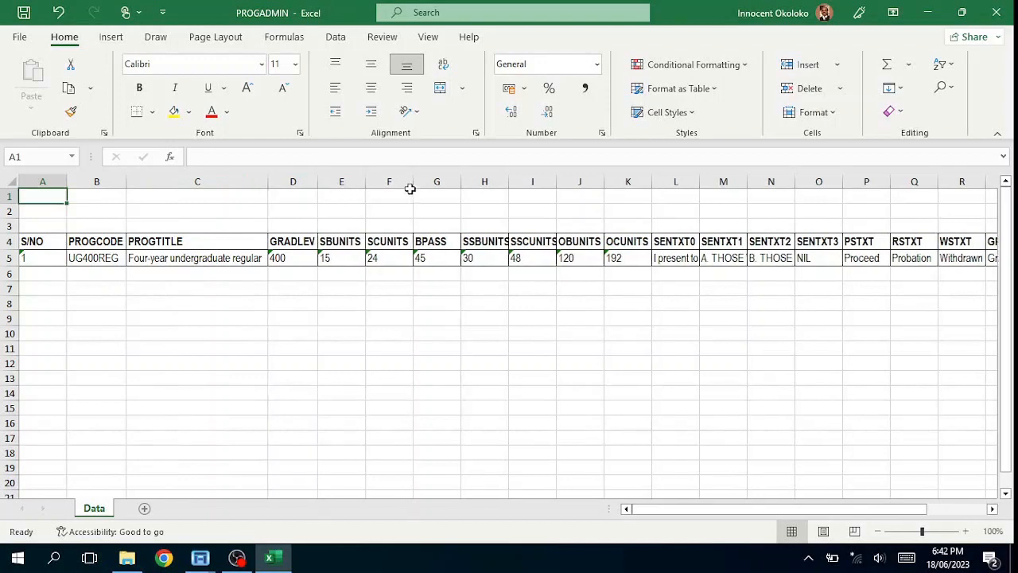
double_click(366, 182)
double_click(411, 184)
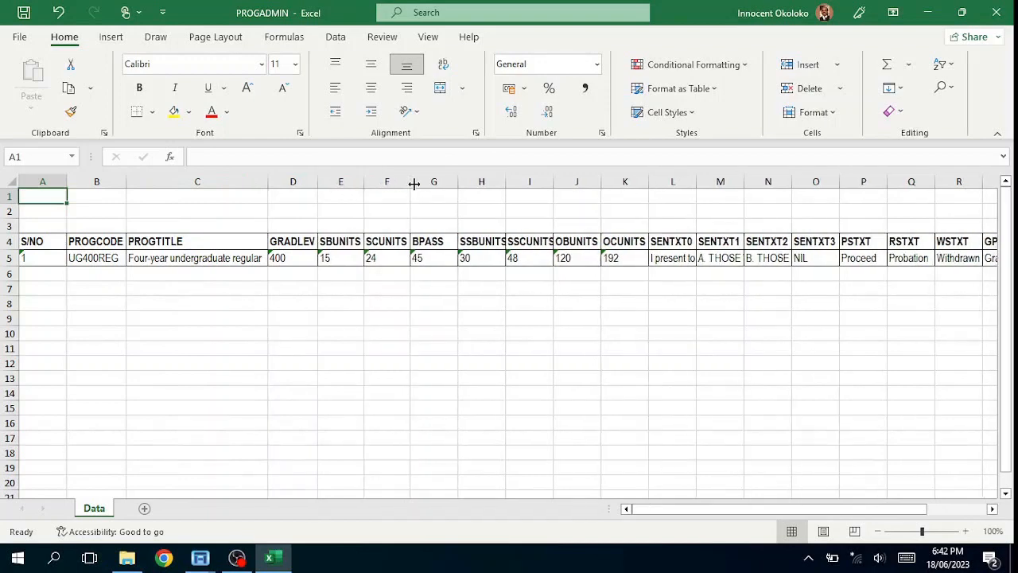
double_click(460, 179)
double_click(494, 181)
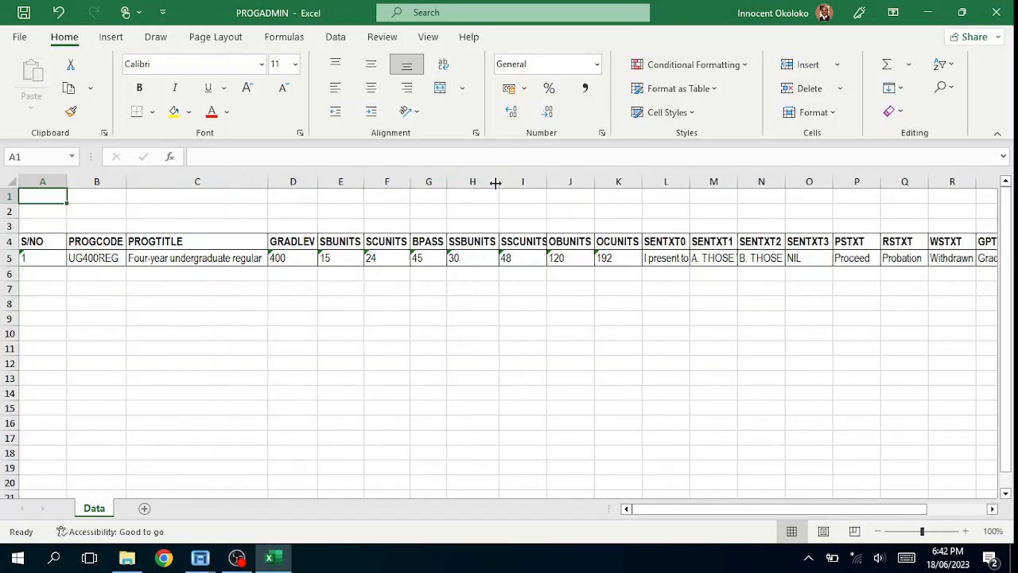
double_click(547, 181)
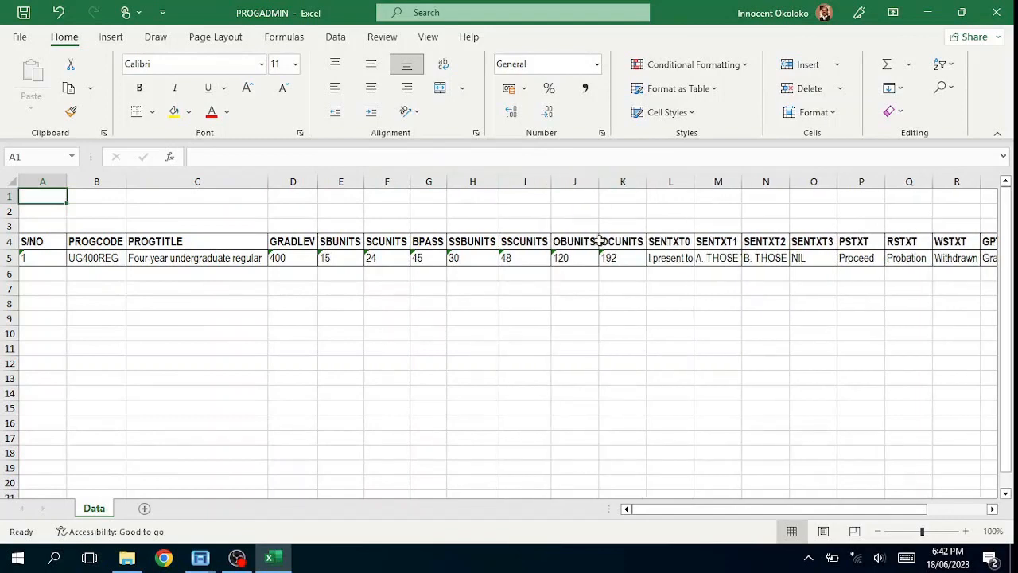
drag(647, 509, 589, 503)
click(996, 13)
click(481, 309)
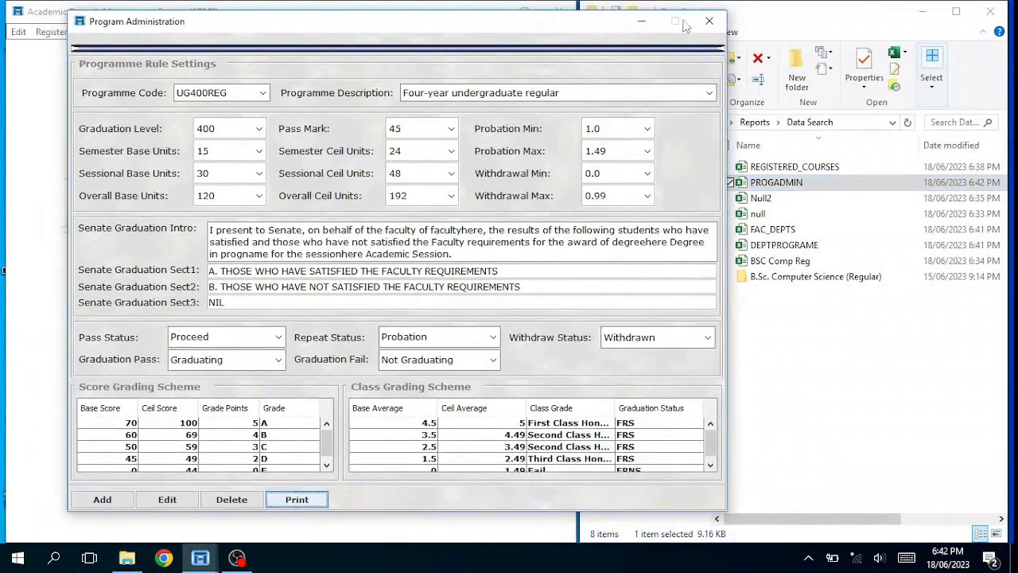
- Replace the programme rules form with the Programme Score Grading form, print the UG400REG grading scheme and open the SCOREGRAD report
click(705, 21)
click(50, 32)
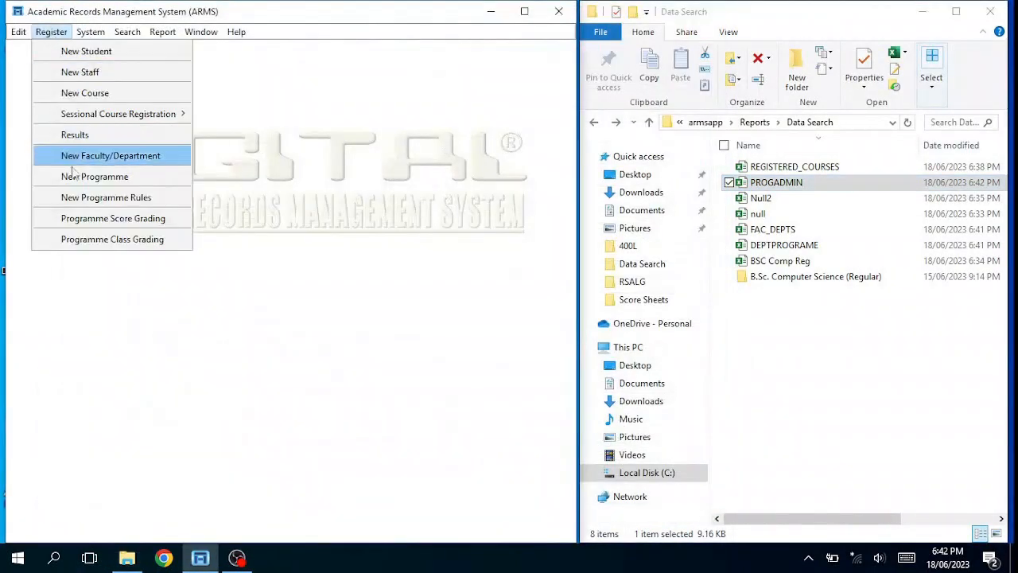
click(89, 223)
click(350, 242)
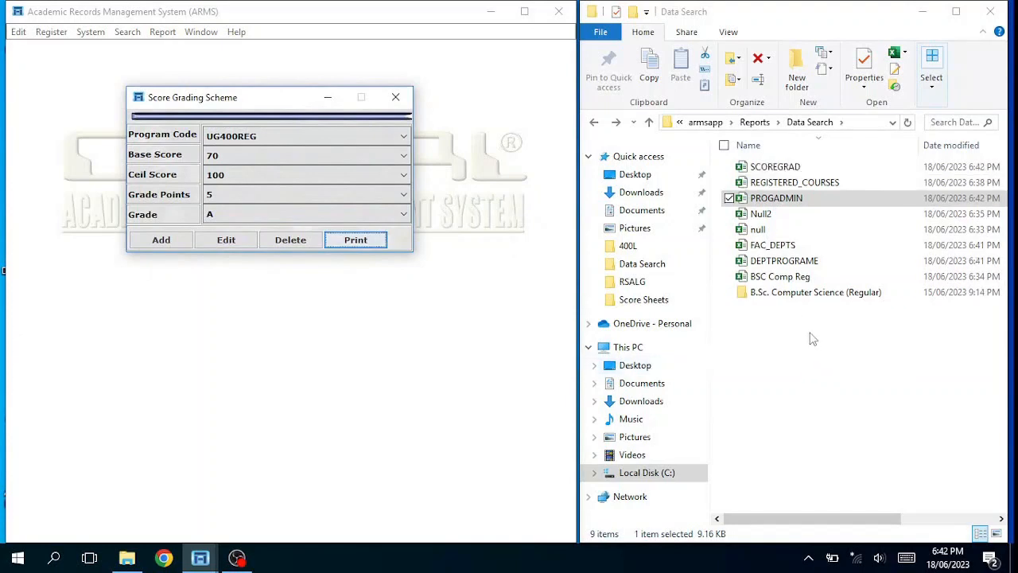
click(788, 169)
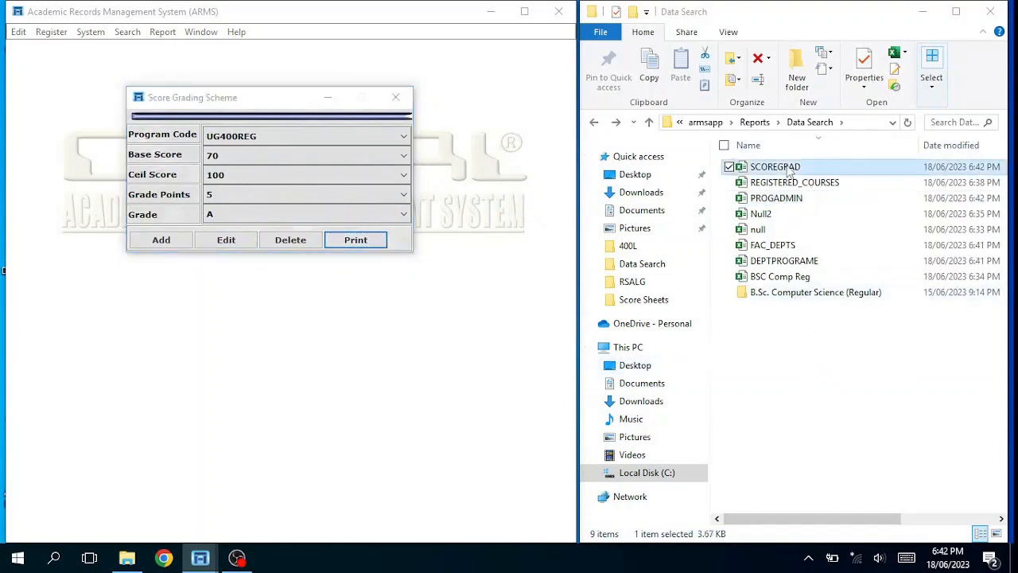
double_click(788, 167)
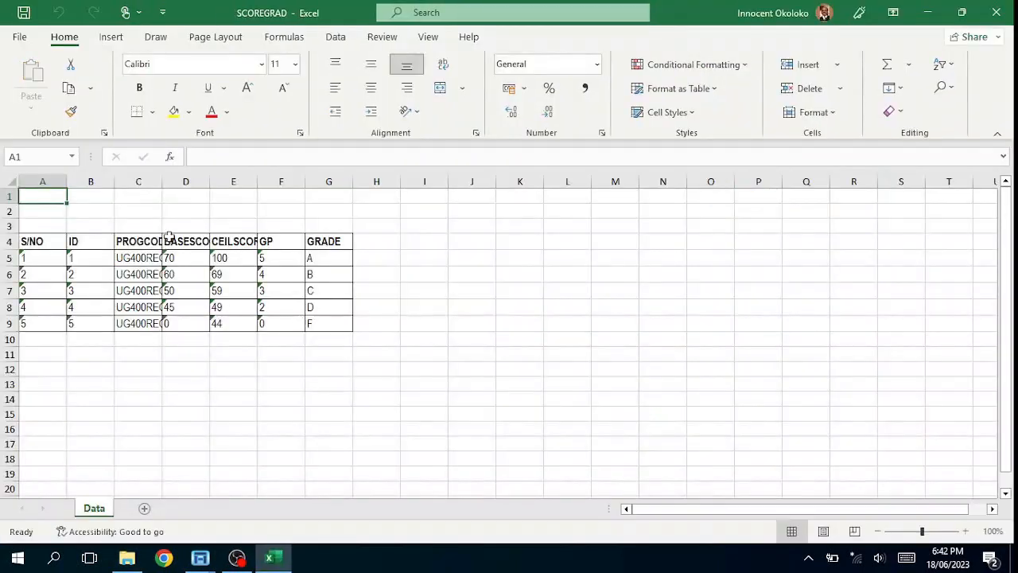
- Auto-fit all columns of the score grading table, check the programme code entries, and save and close the SCOREGRAD workbook
double_click(161, 177)
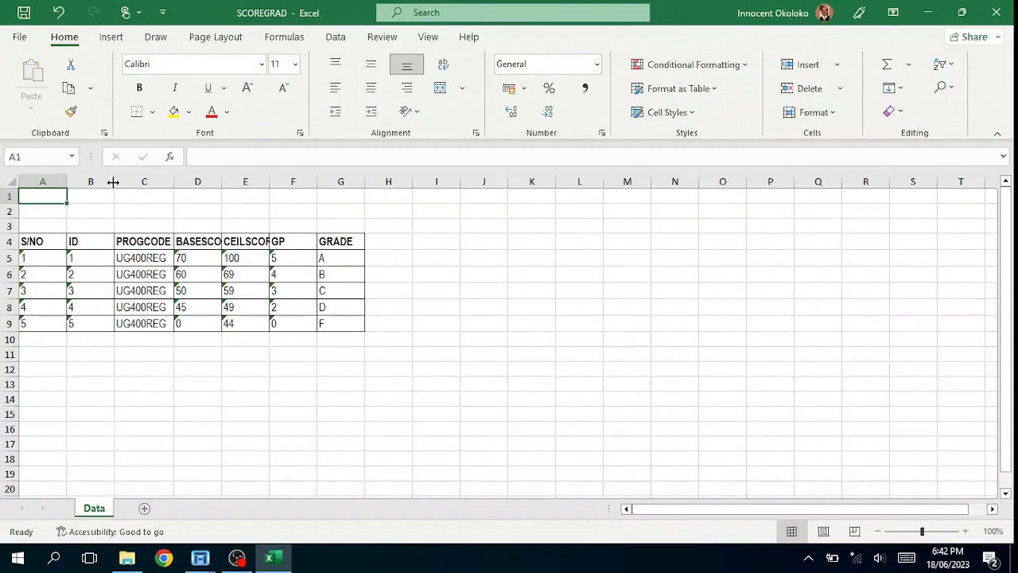
double_click(113, 182)
double_click(67, 181)
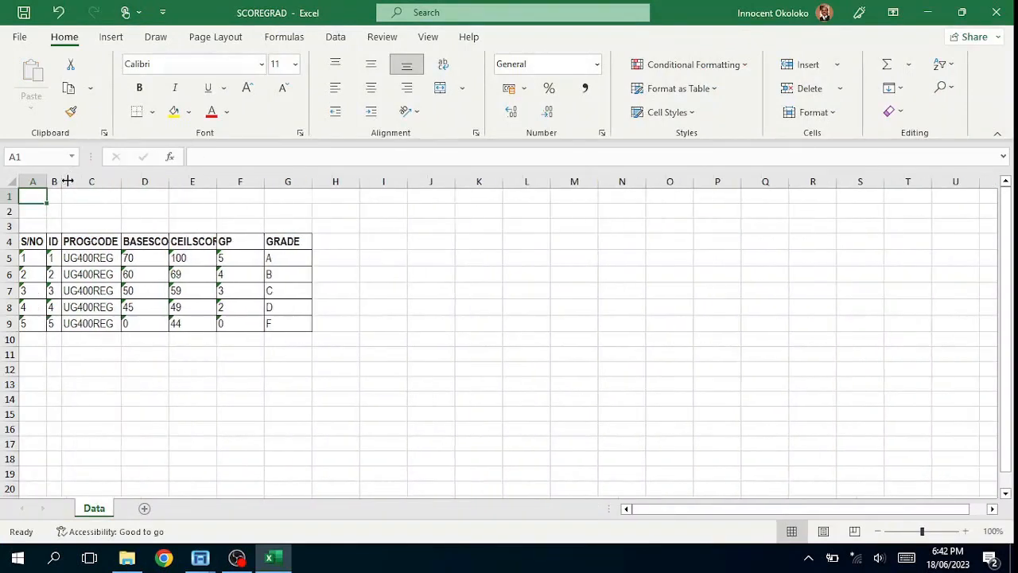
double_click(170, 182)
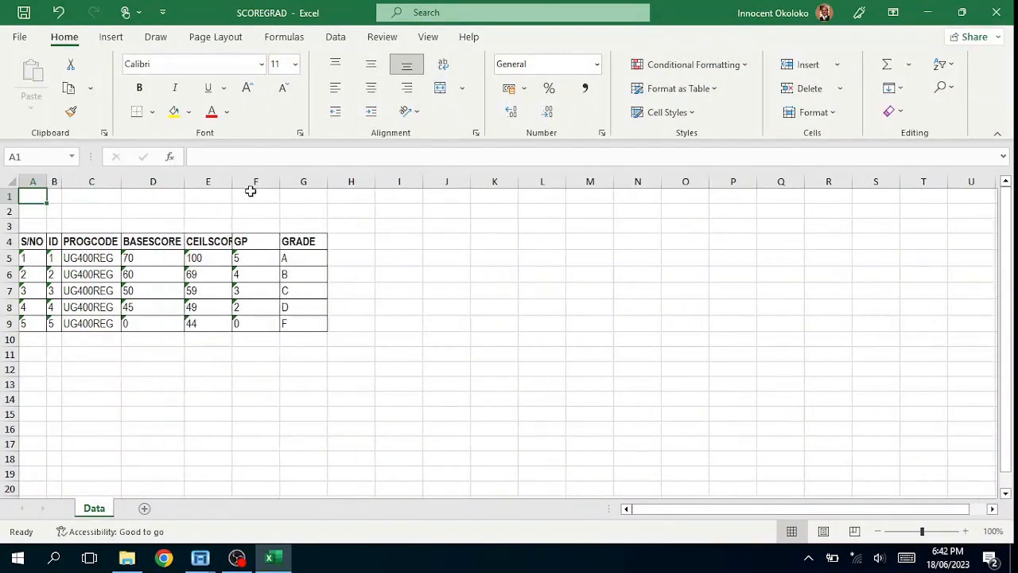
double_click(235, 181)
double_click(292, 182)
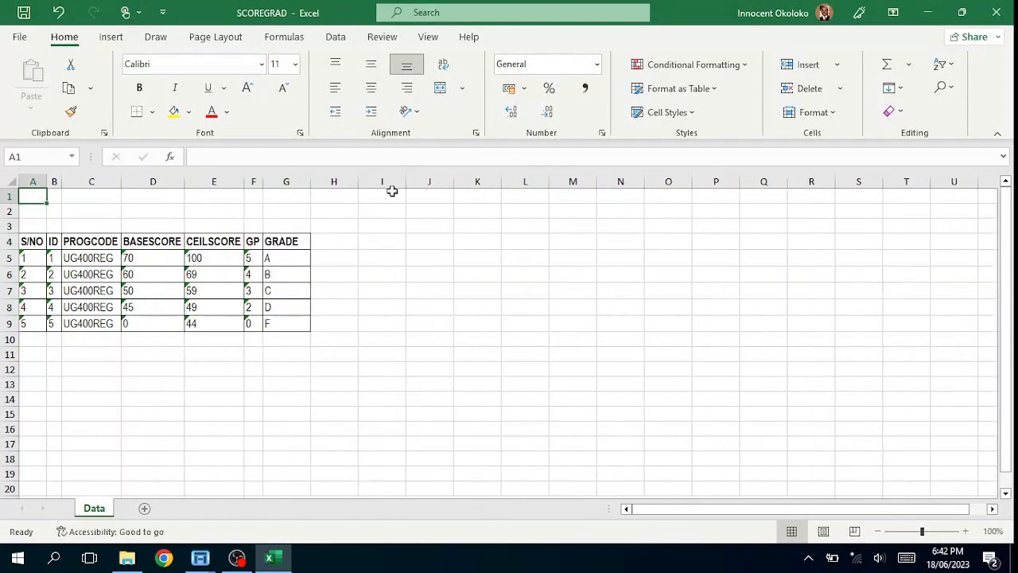
double_click(312, 181)
drag(90, 257, 91, 323)
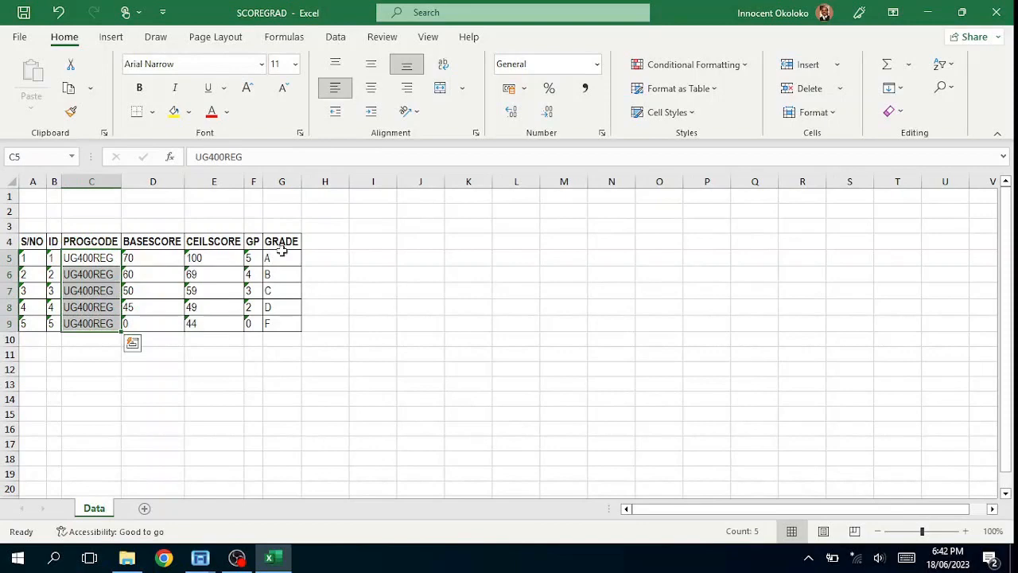
click(1007, 16)
click(473, 299)
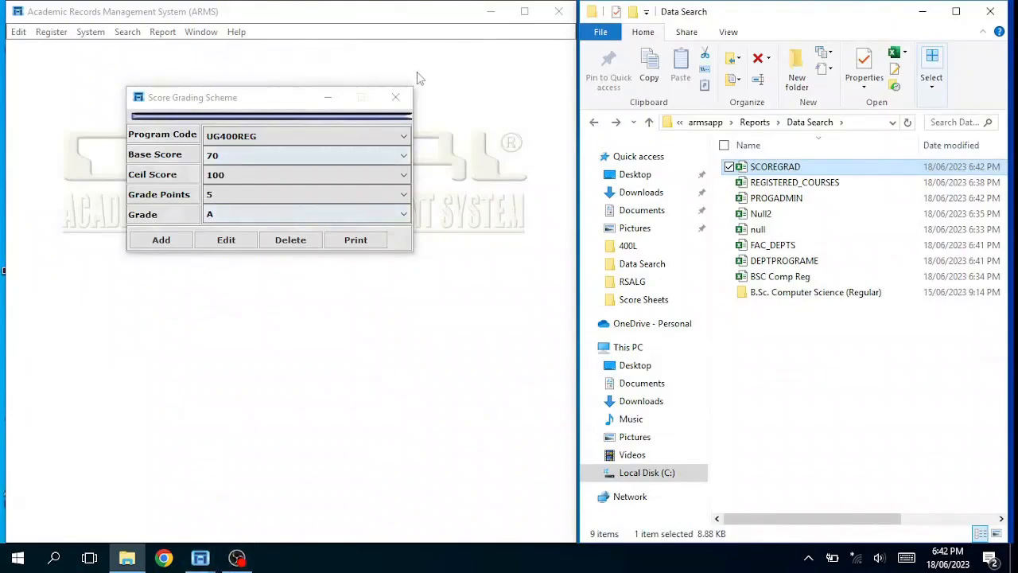
- Replace the score grading form with the Programme Class Grading form, print the UG400REG classes and open the CLASSGRAD report
click(397, 99)
click(52, 34)
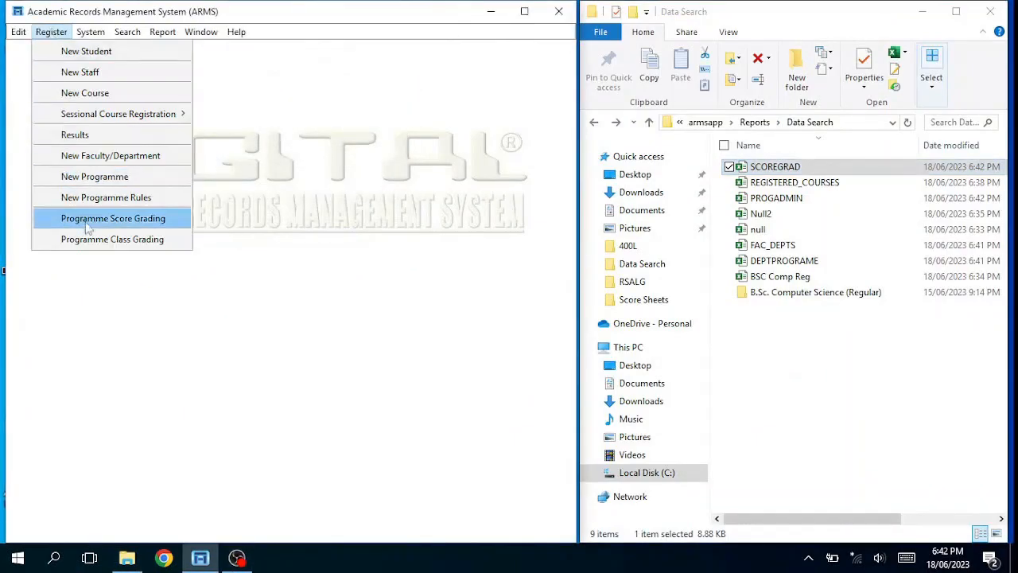
click(96, 242)
drag(511, 220, 303, 125)
click(385, 271)
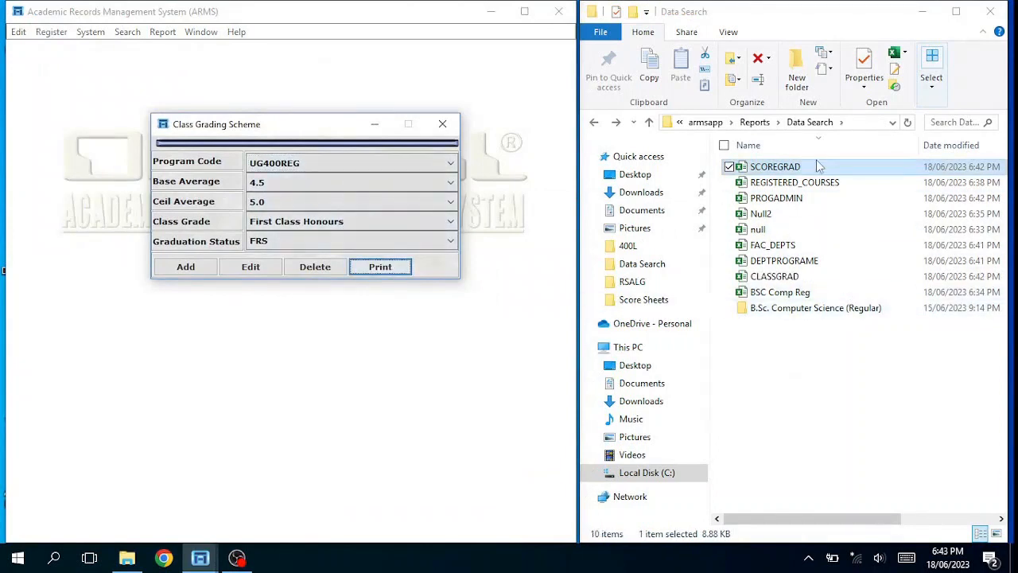
double_click(796, 278)
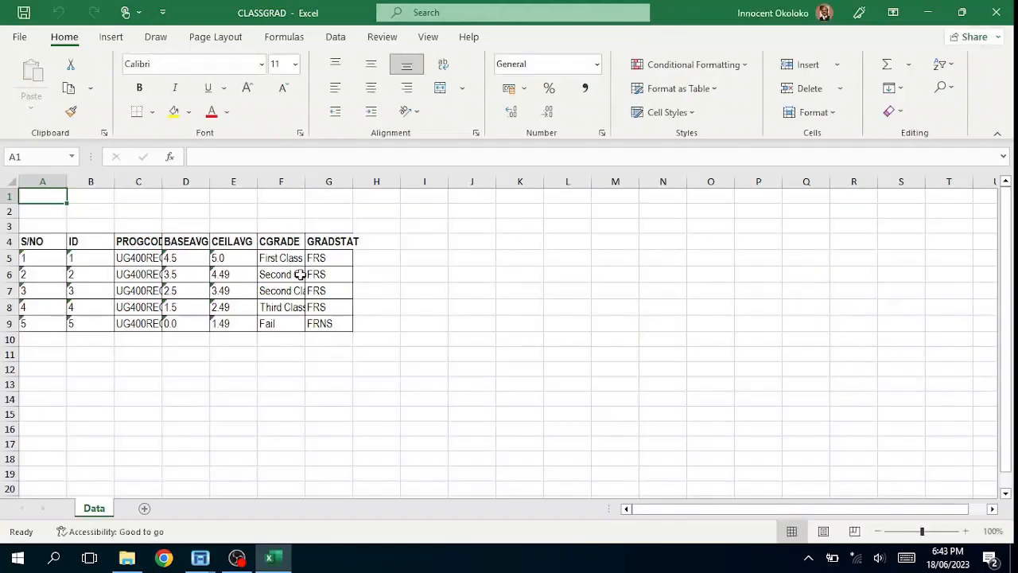
- Auto-fit every column of the class grading table, from S/NO through GRADSTAT
double_click(307, 182)
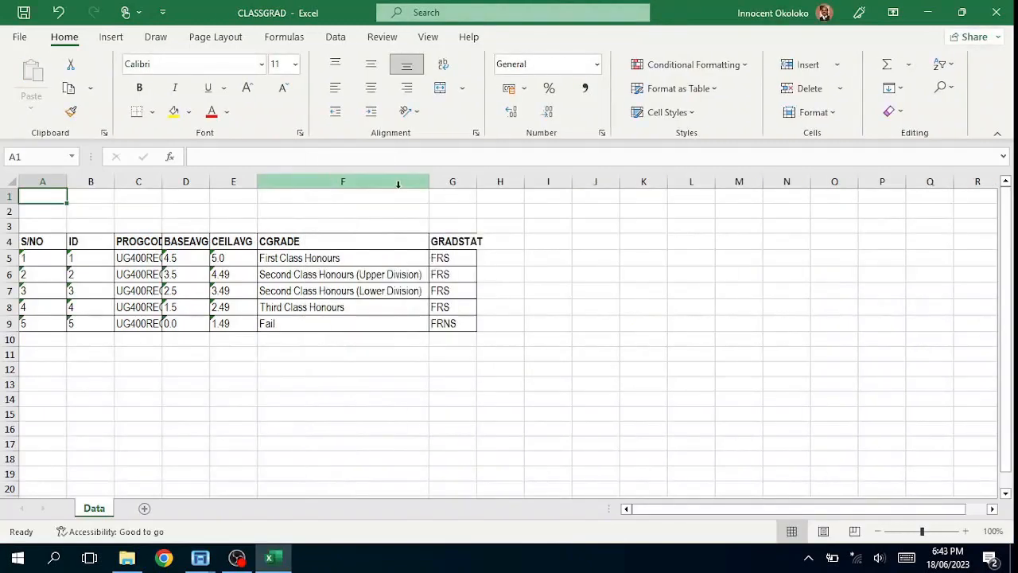
double_click(476, 181)
double_click(257, 181)
double_click(209, 181)
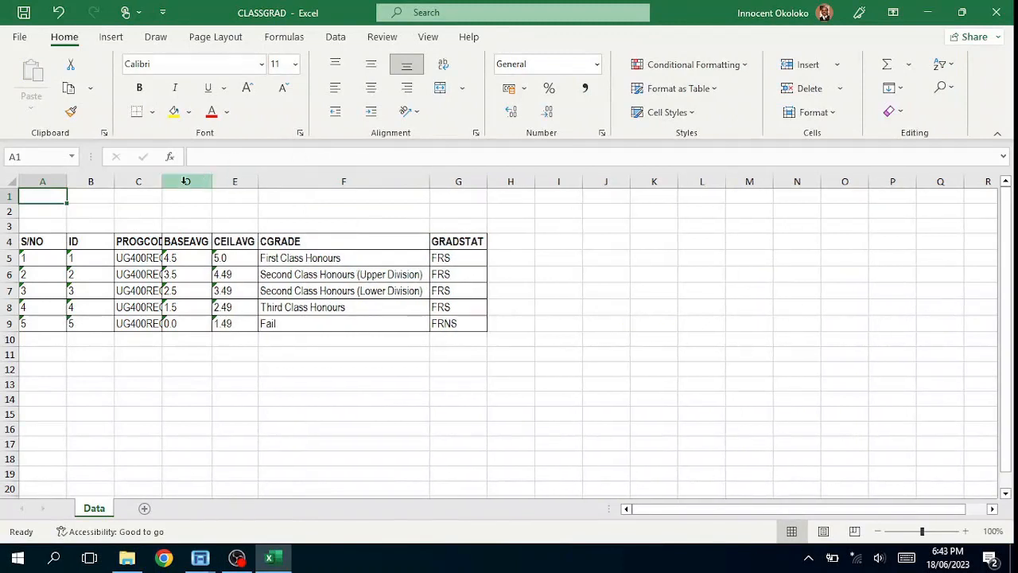
double_click(162, 182)
double_click(117, 185)
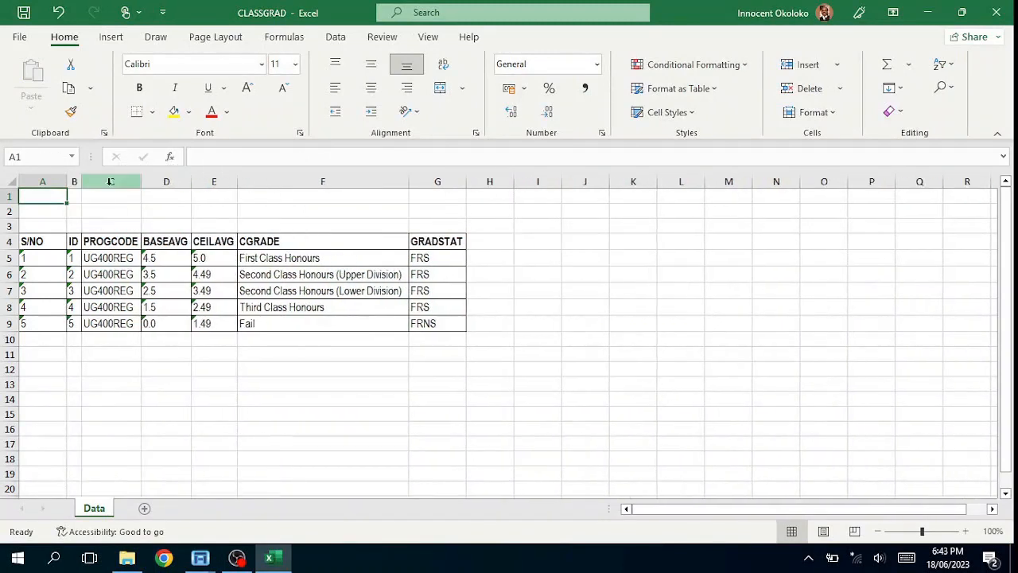
double_click(68, 183)
click(460, 325)
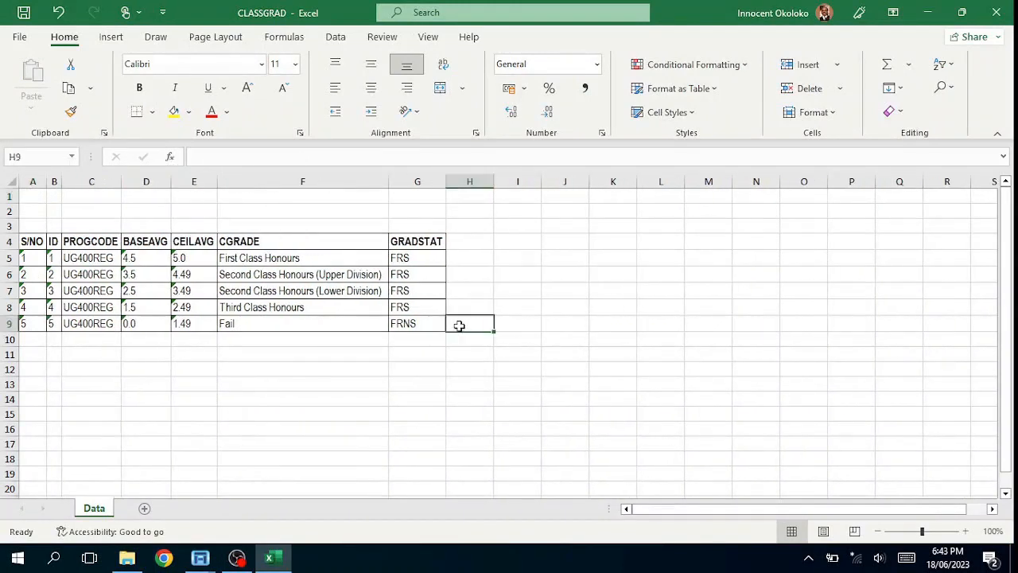
- Close the CLASSGRAD workbook with its changes saved, and close the Class Grading Scheme form
click(997, 16)
click(471, 299)
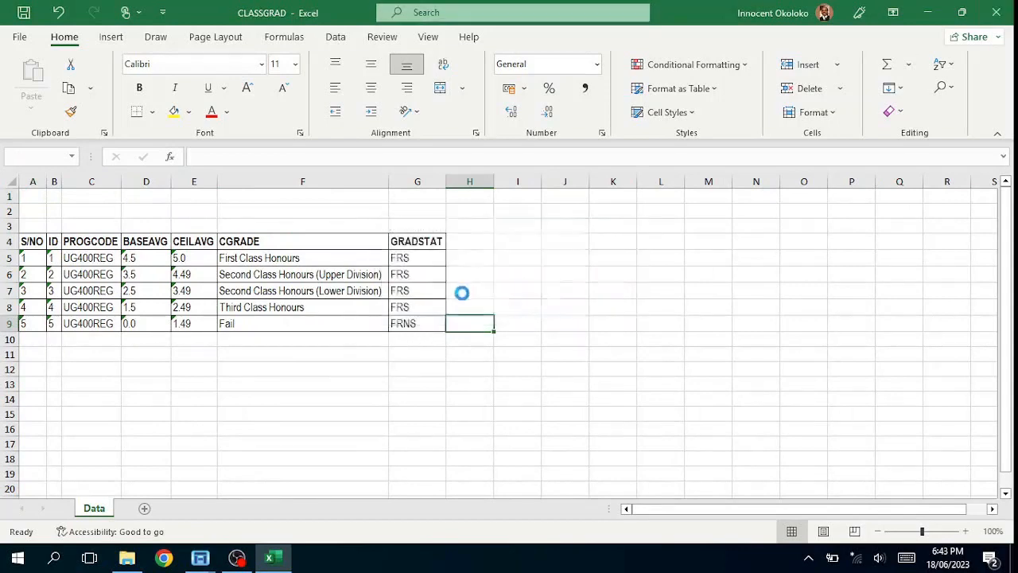
click(443, 125)
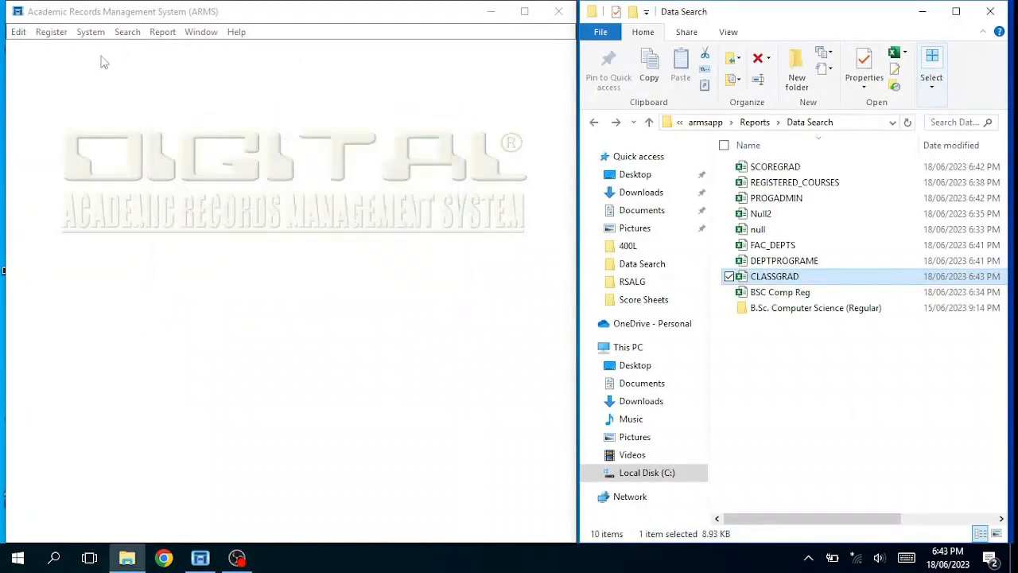